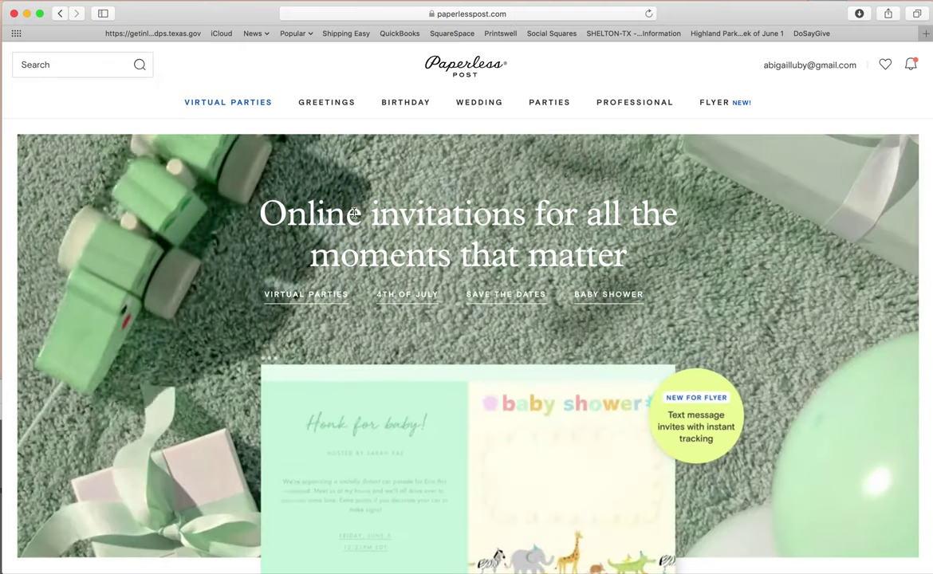
- Open the full All Birthday Invitations catalogue from the BIRTHDAY menu
mouse_move(414, 110)
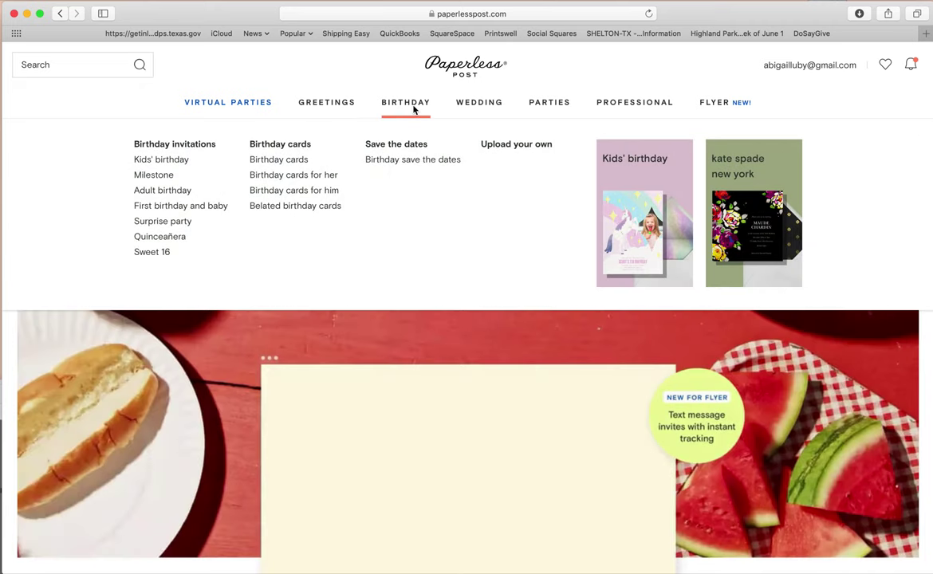
click(414, 110)
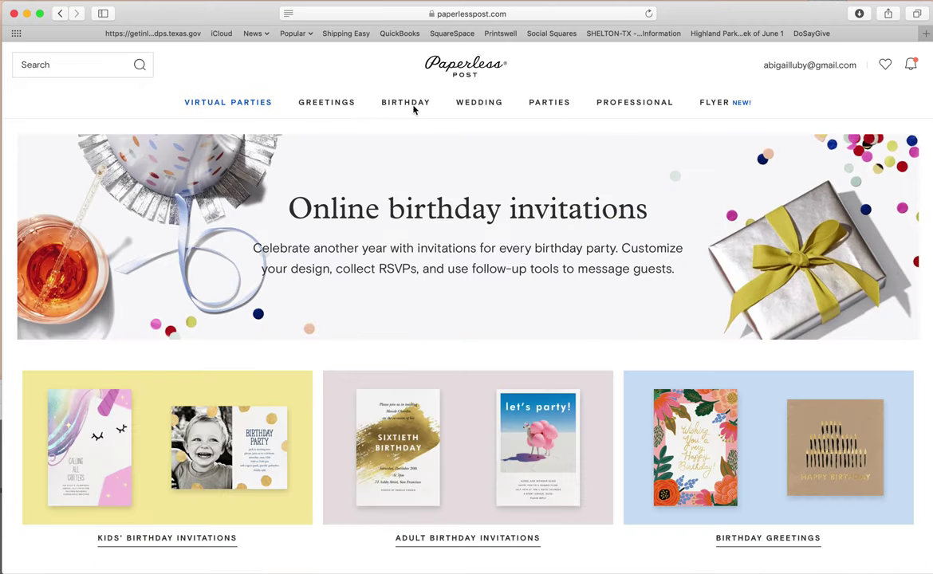
scroll(323, 319, down, 10)
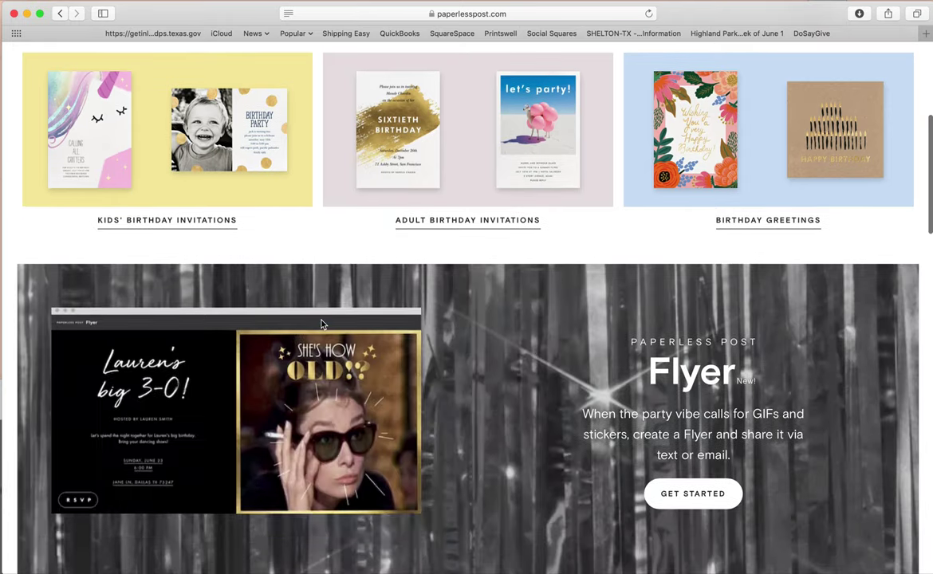
scroll(322, 325, down, 5)
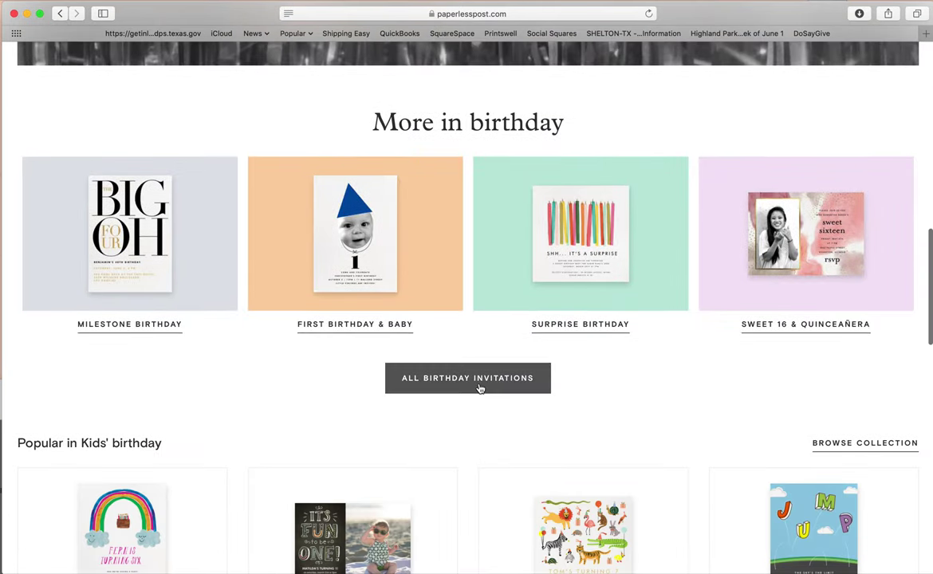
click(480, 389)
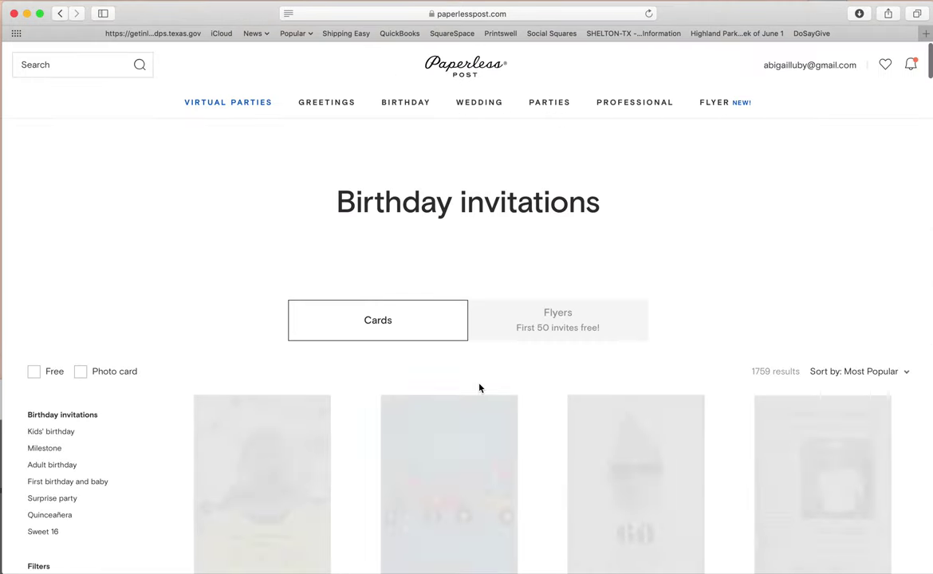
- Filter to free invitations and open the Custom (Tall) upload-your-own card in the editor
click(34, 372)
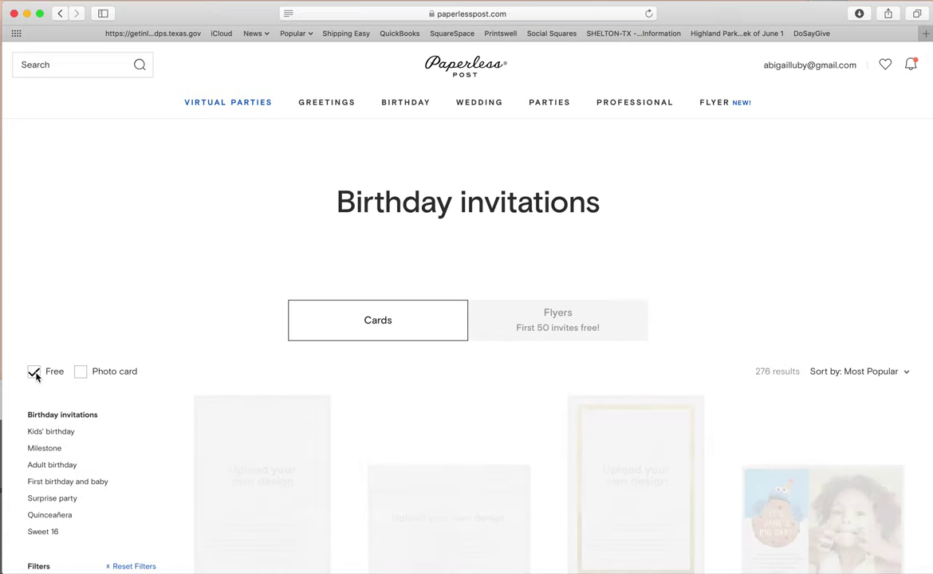
scroll(260, 371, down, 4)
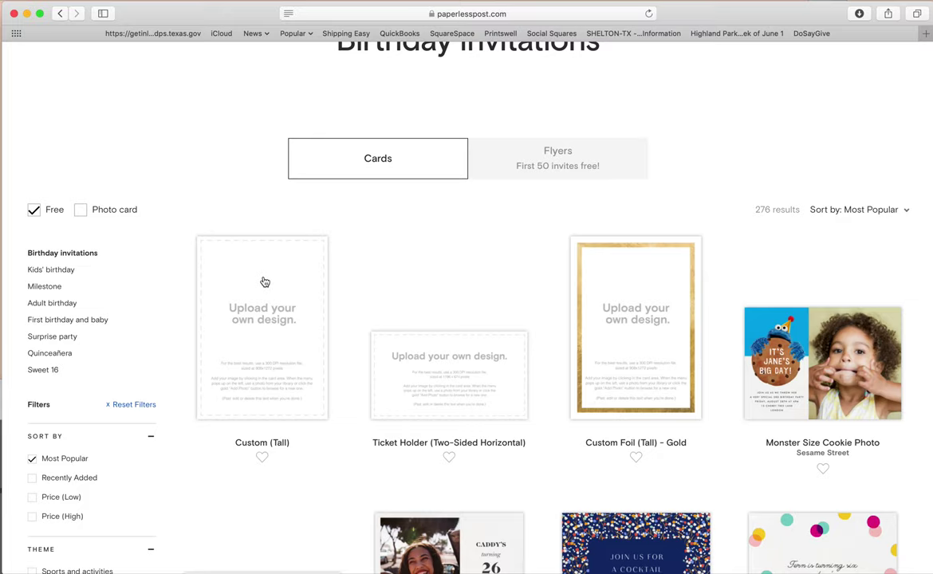
click(270, 344)
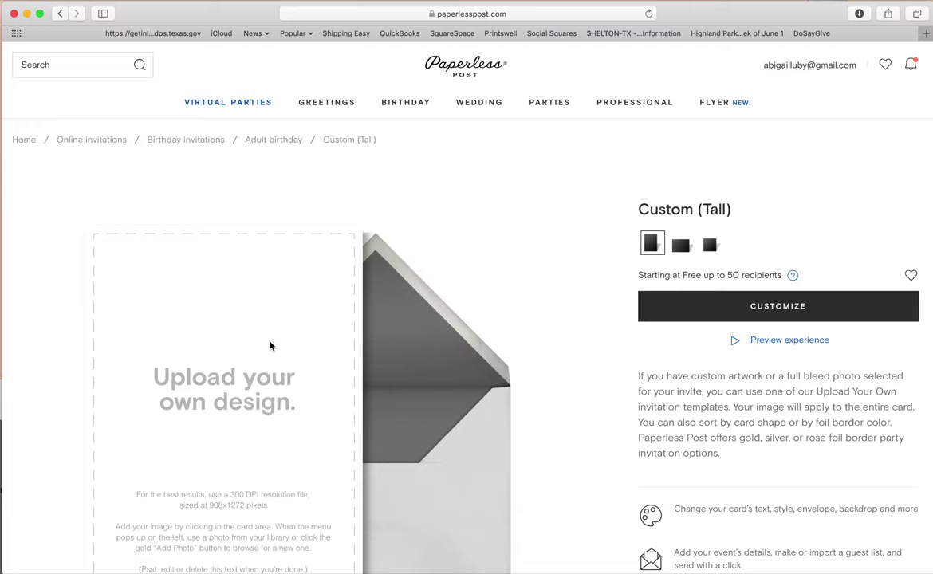
scroll(268, 327, down, 1)
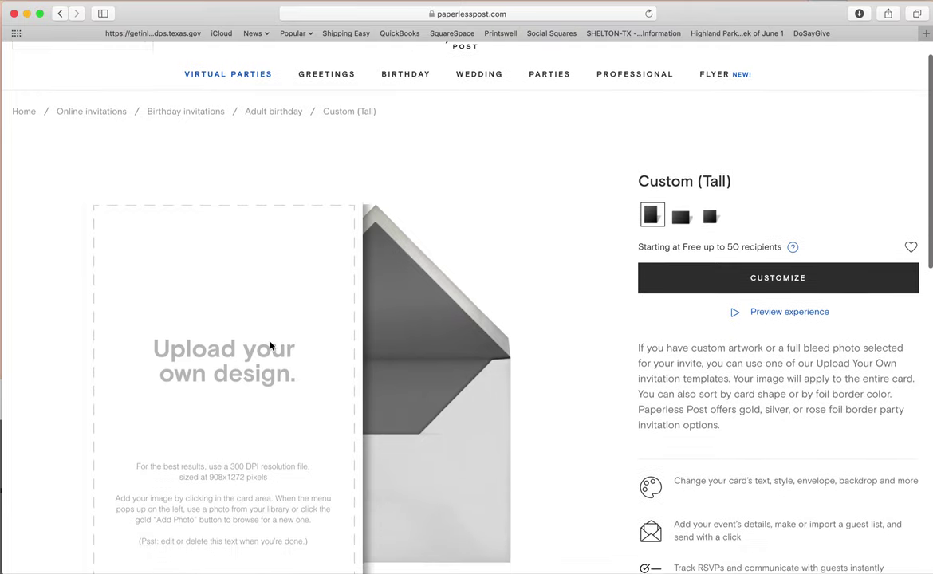
click(227, 362)
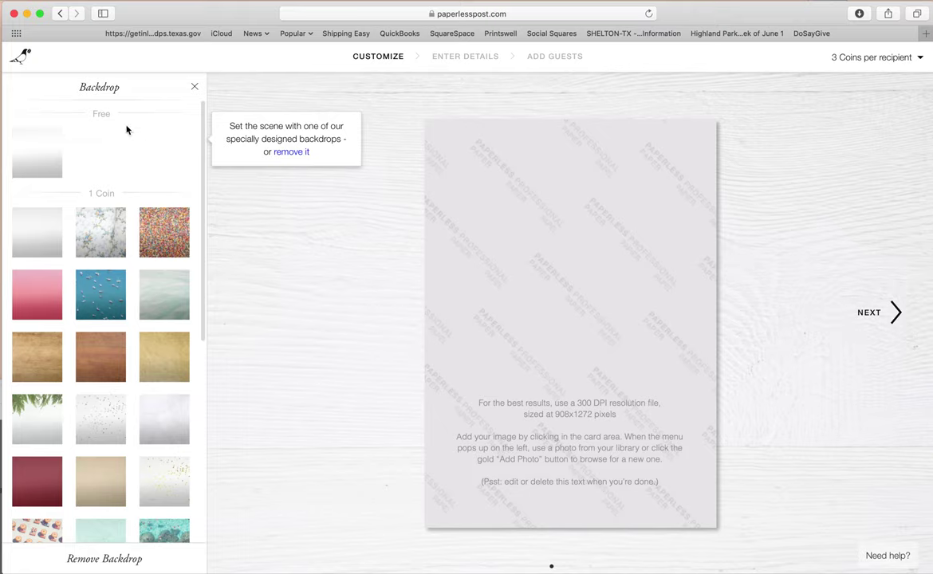
- Try sprinkles, boat and wood backdrops, then revert to the free plain backdrop and select the card photo
click(41, 157)
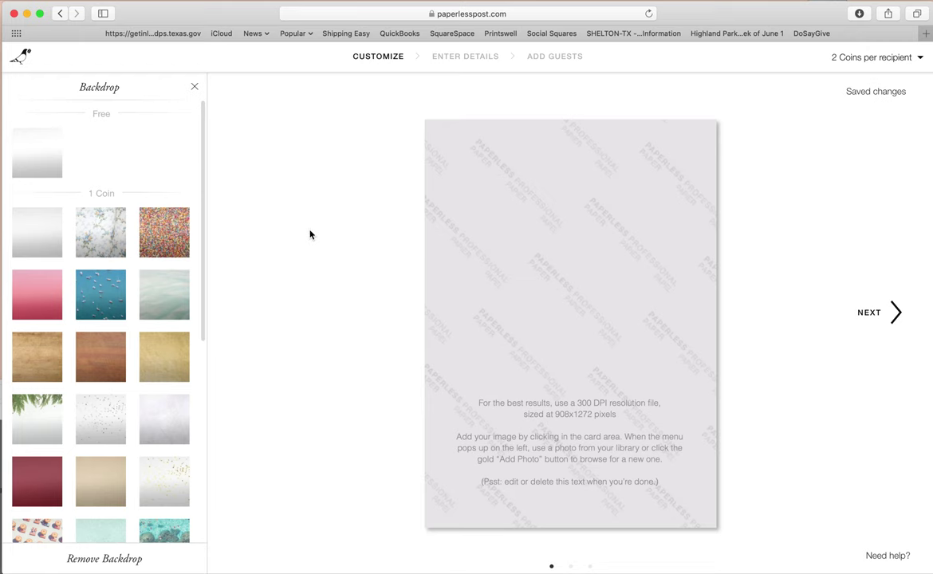
click(179, 241)
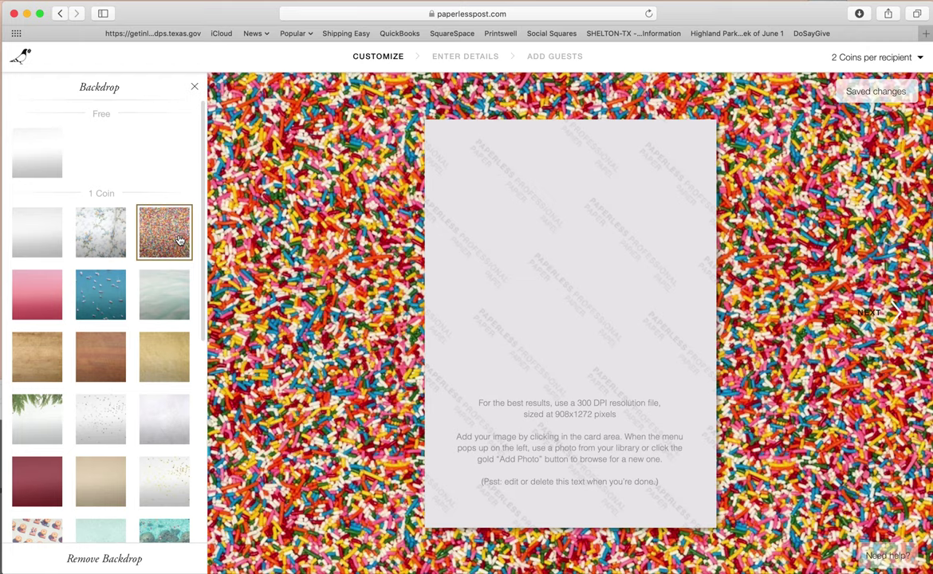
click(103, 298)
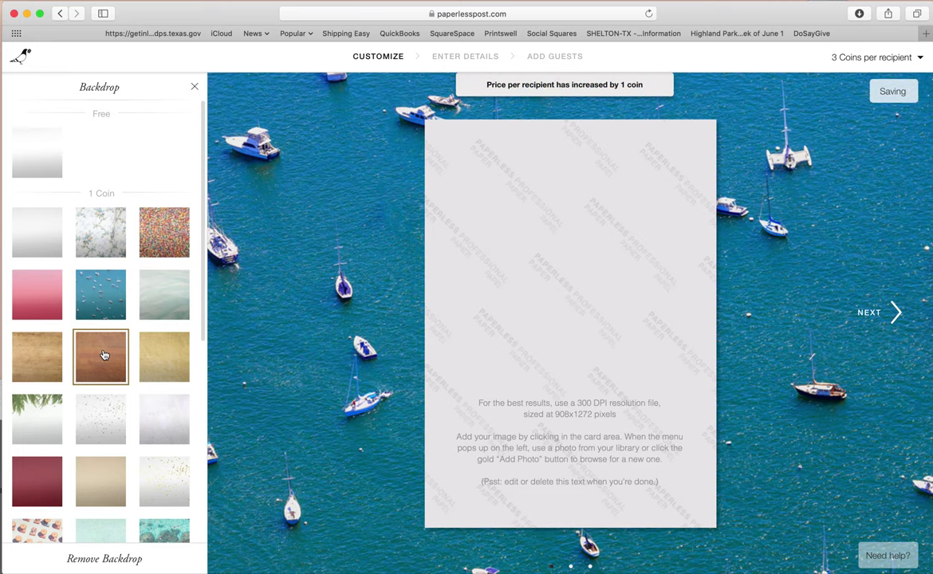
click(102, 355)
click(41, 356)
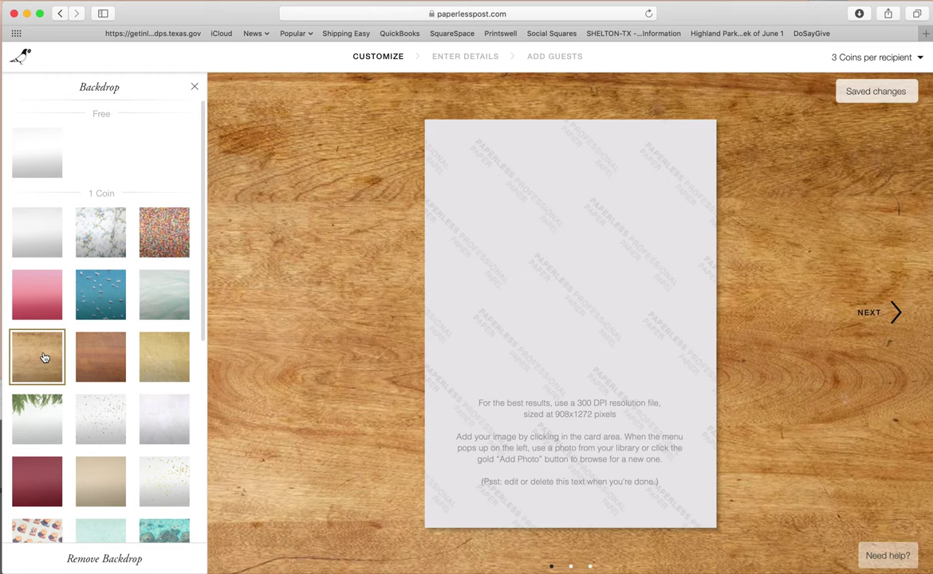
click(46, 164)
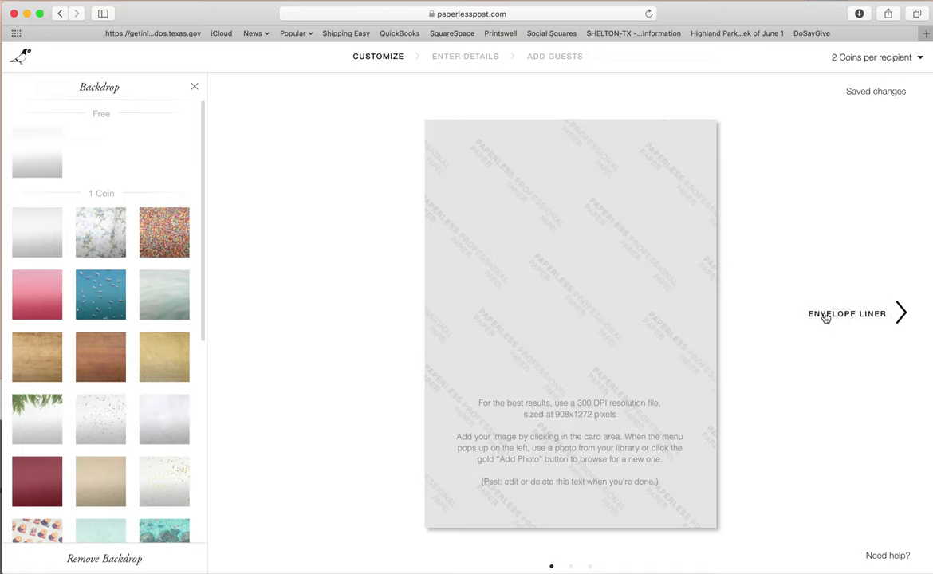
click(649, 293)
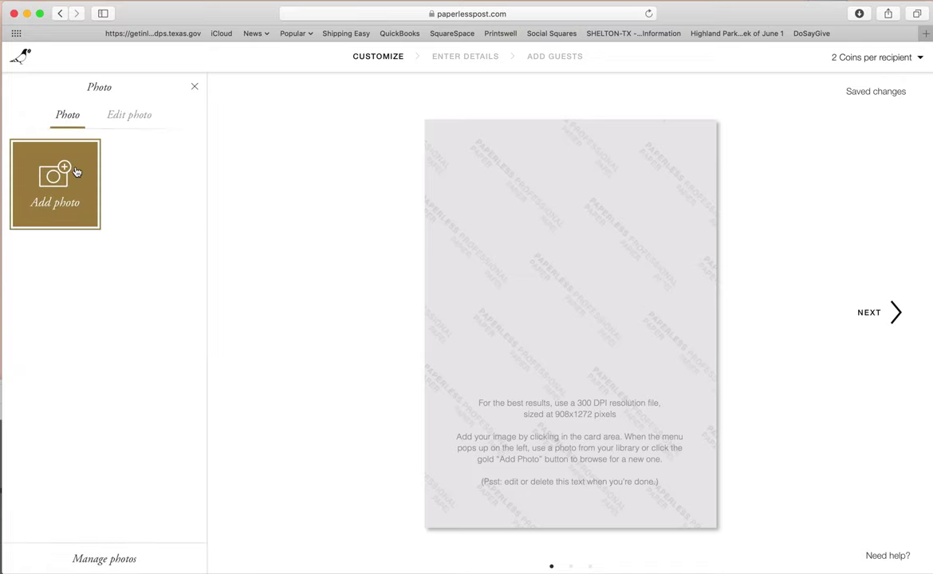
- Upload Cat Quick Card.jpg from the Desktop as the card's image
click(49, 177)
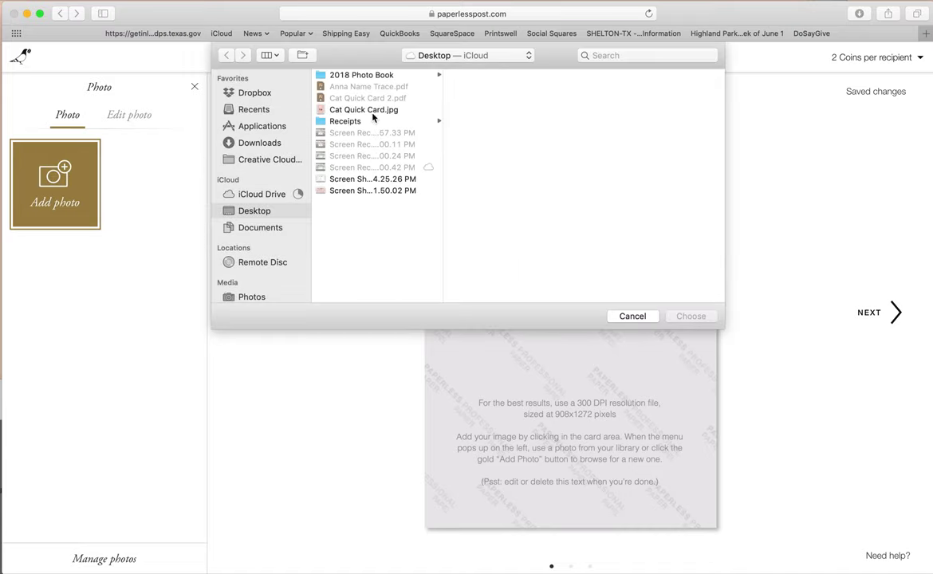
click(374, 111)
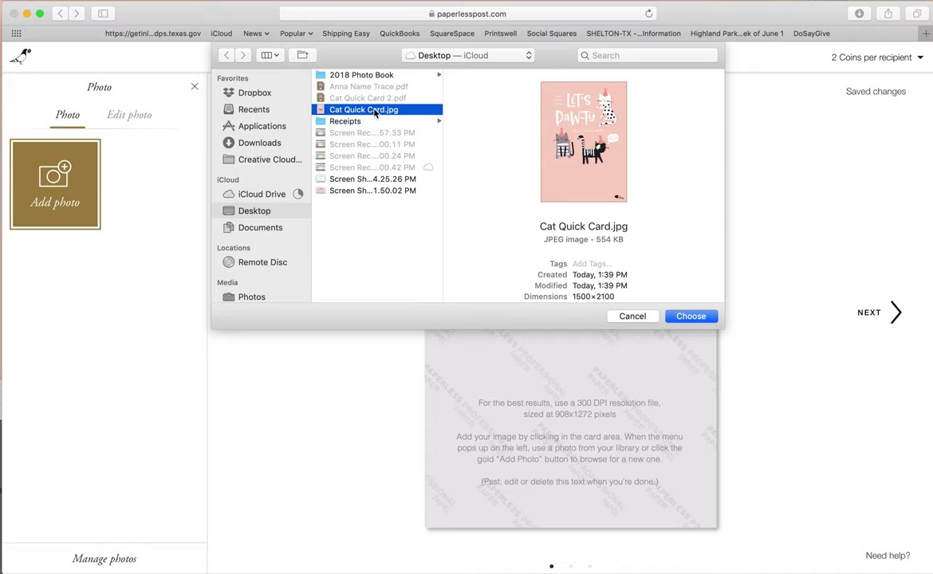
click(691, 317)
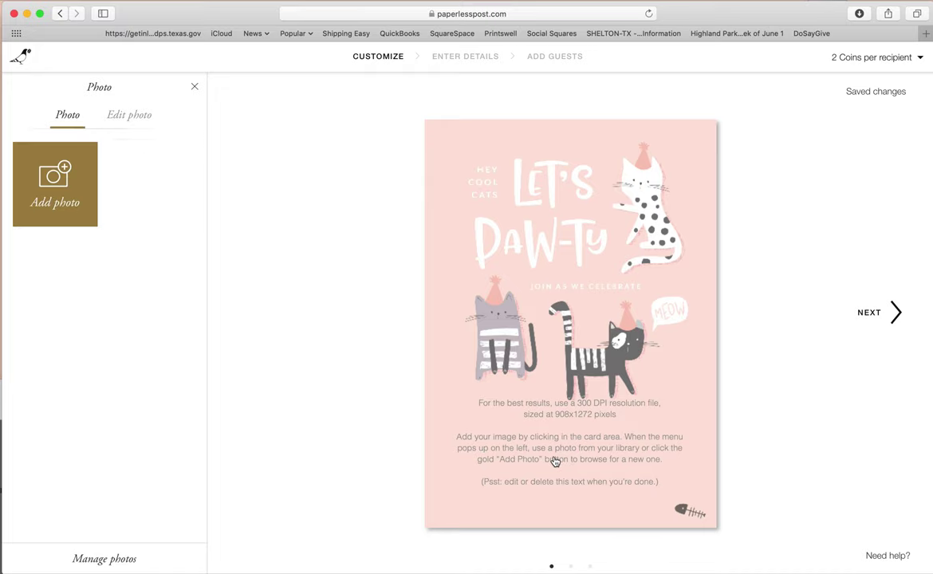
- Replace the card's sample text with the 5th-birthday headline, retyped in mixed case
click(859, 316)
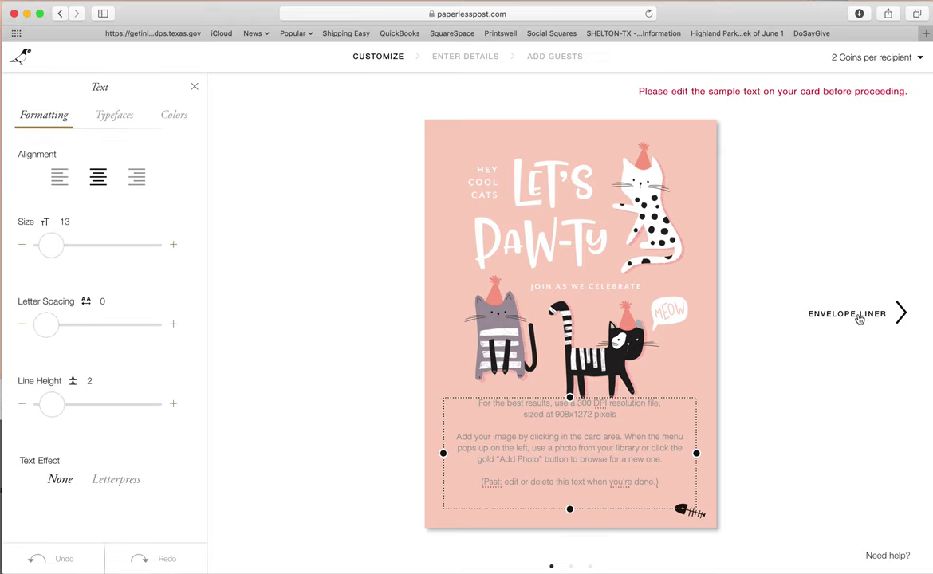
drag(652, 478, 452, 398)
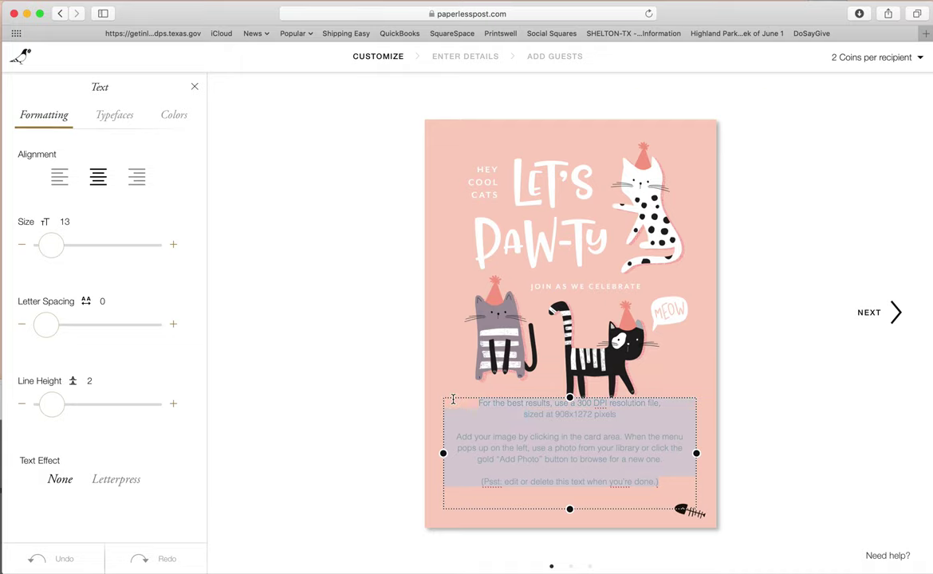
key(BackSpace)
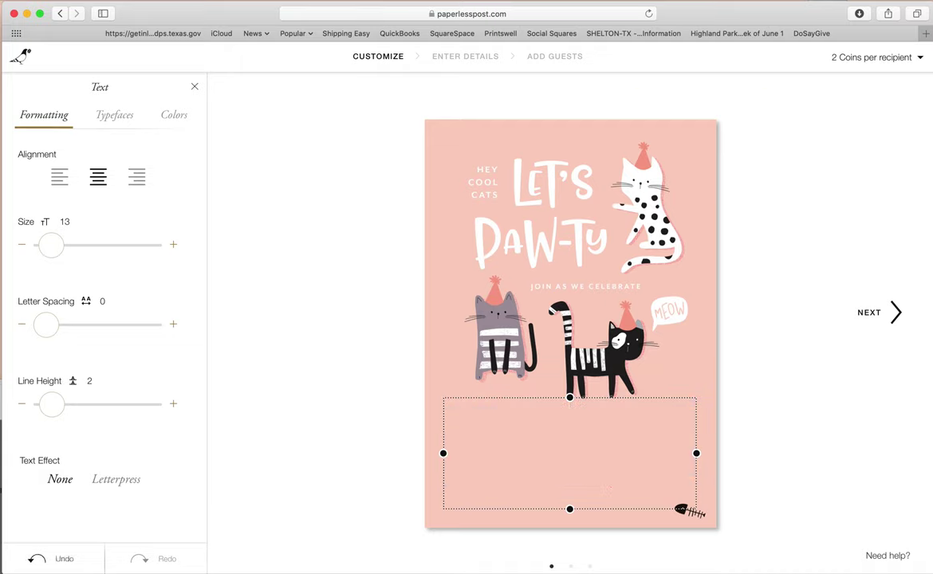
text(GEORGIA'S 5TH BIRTHDAY!)
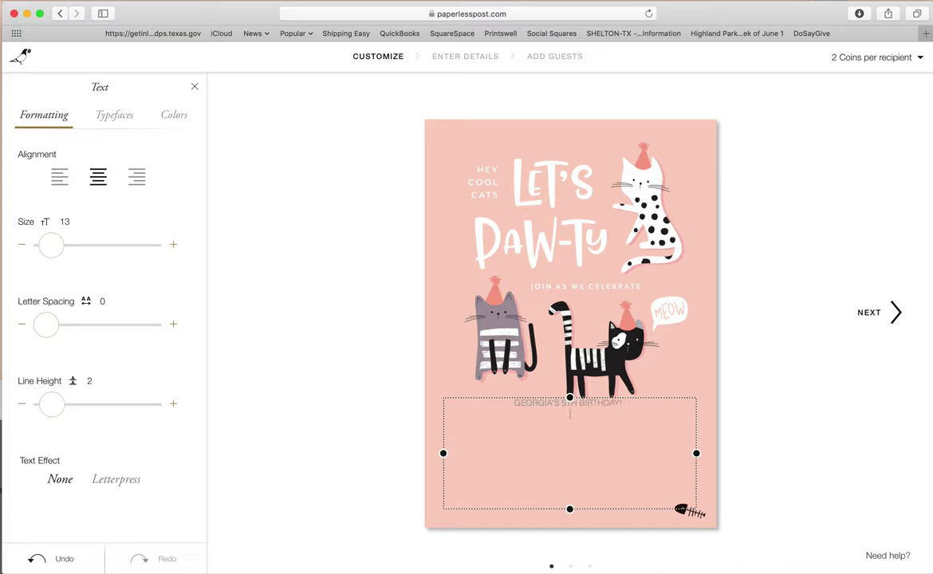
key(BackSpace)
key(BackSpace)
key(BackSpace)
key(BackSpace)
key(BackSpace)
key(BackSpace)
key(BackSpace)
key(BackSpace)
key(BackSpace)
key(BackSpace)
key(BackSpace)
key(BackSpace)
key(BackSpace)
key(BackSpace)
key(BackSpace)
key(BackSpace)
key(BackSpace)
key(BackSpace)
key(BackSpace)
key(BackSpace)
key(BackSpace)
key(BackSpace)
key(BackSpace)
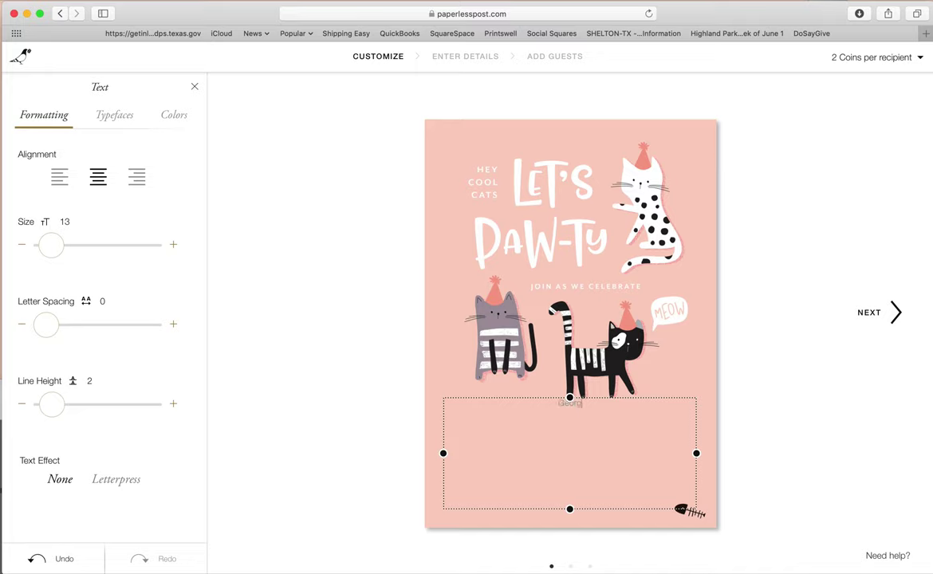
text(Georgia's 5th Birthday!)
- Add detail lines: Friday, August 8th at 2PM, the venue, street address and RSVP e-mail
key(Return)
text(FRIDAY, )
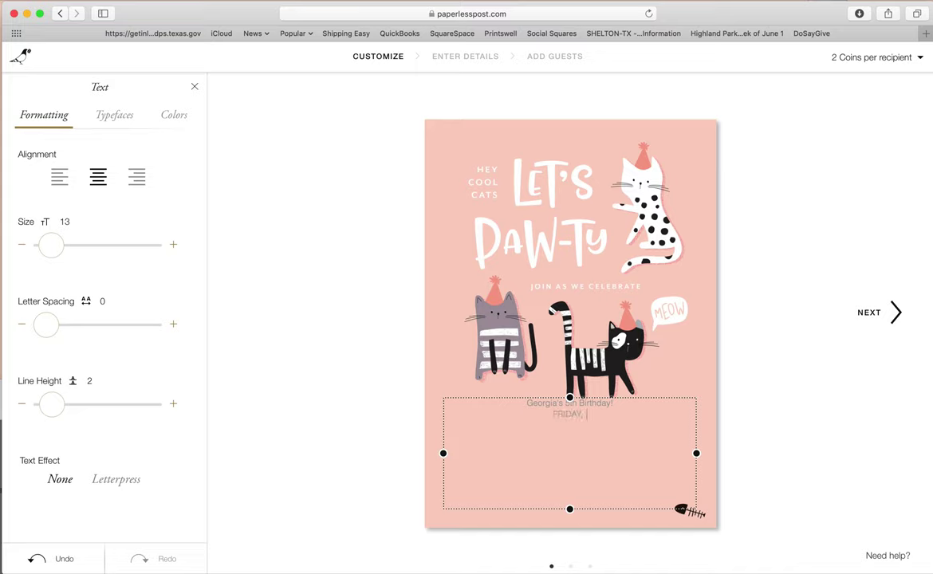
text(AUGUST )
text(8TH)
text( at )
text(2PM )
text(THE HENDERSON HO)
text(ME)
key(Return)
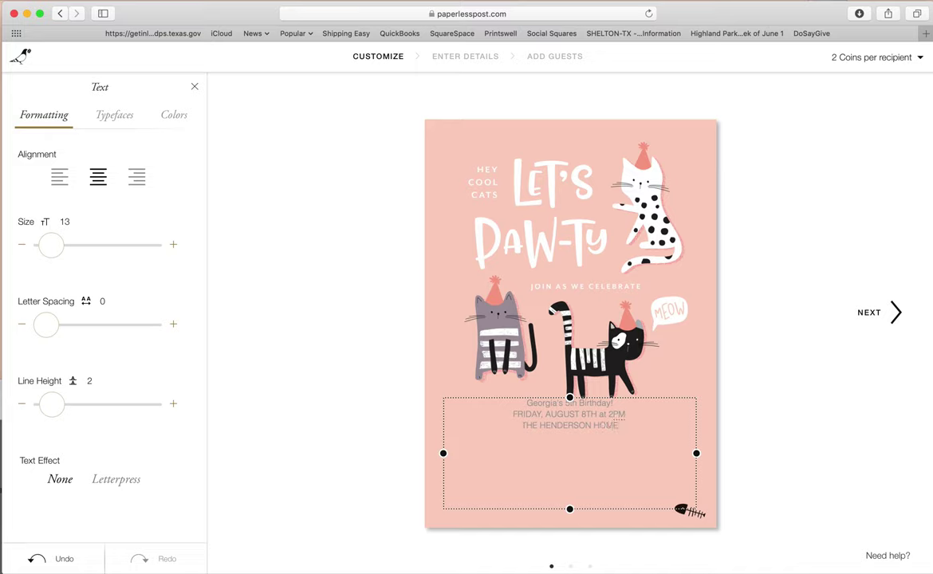
text(RSV)
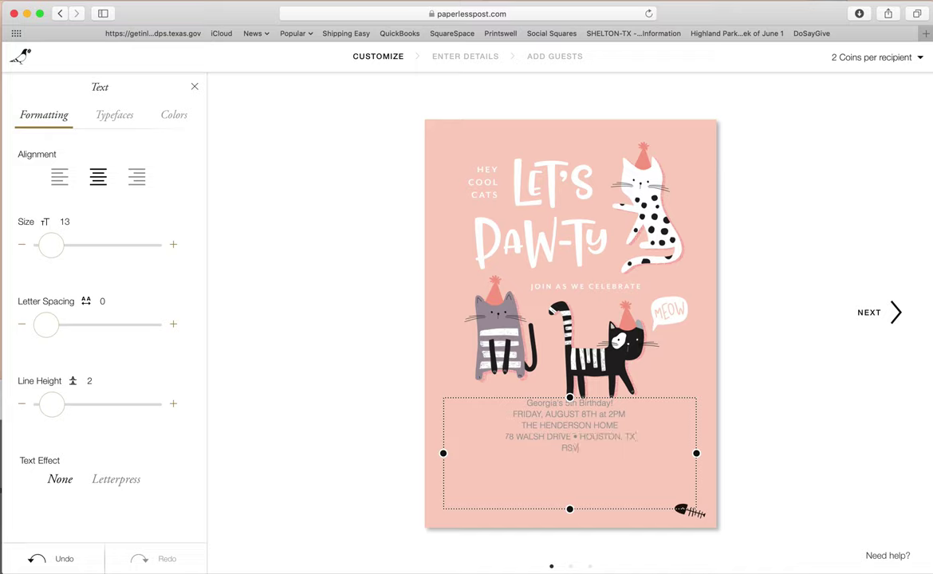
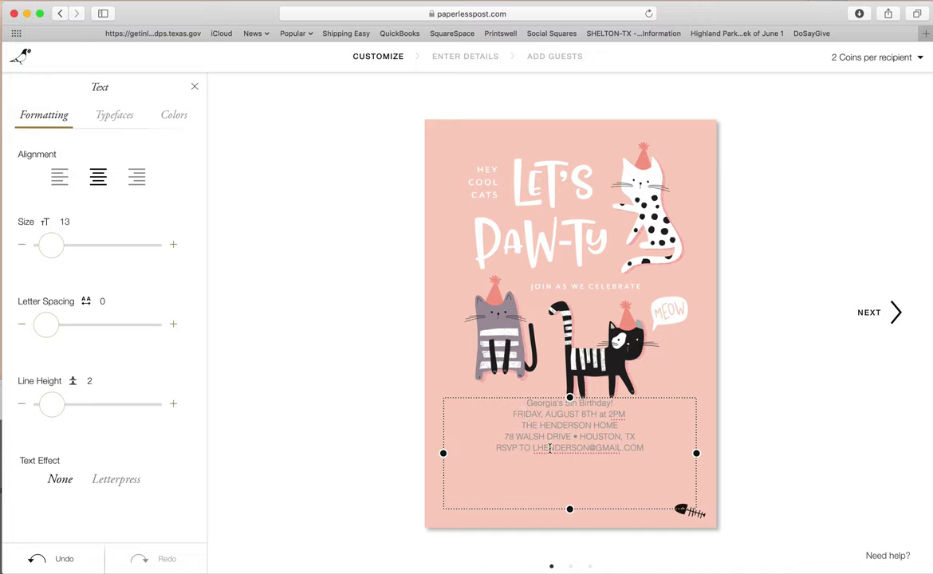
drag(651, 448, 542, 395)
- Enlarge the headline to size 22 and set it in the Monterey script typeface
drag(50, 250, 58, 250)
click(99, 118)
click(40, 117)
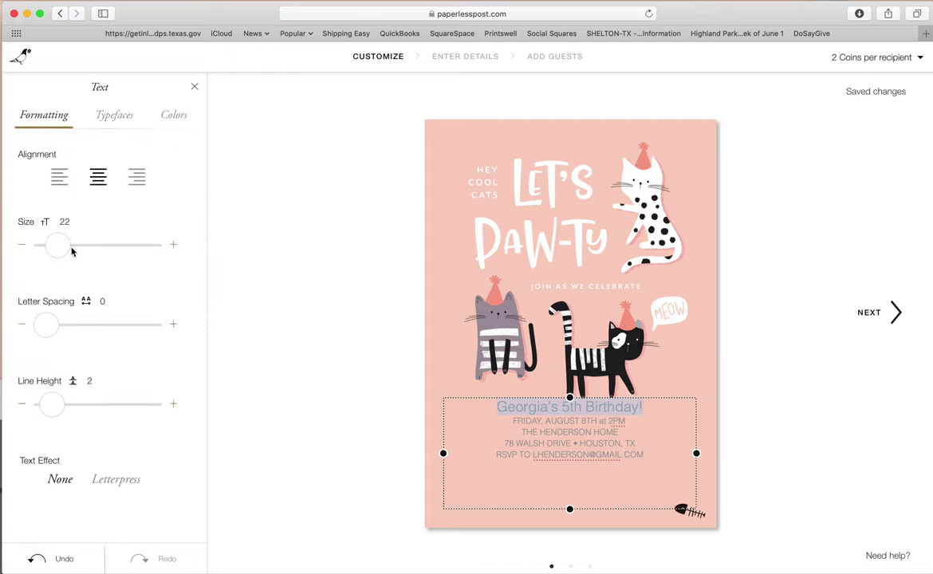
click(115, 118)
scroll(75, 200, down, 2)
scroll(75, 200, up, 10)
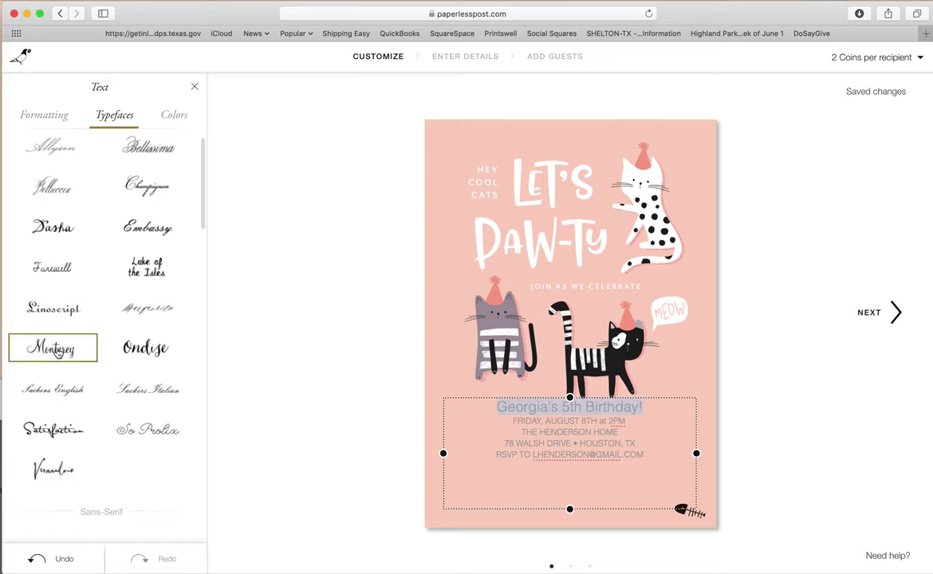
click(58, 353)
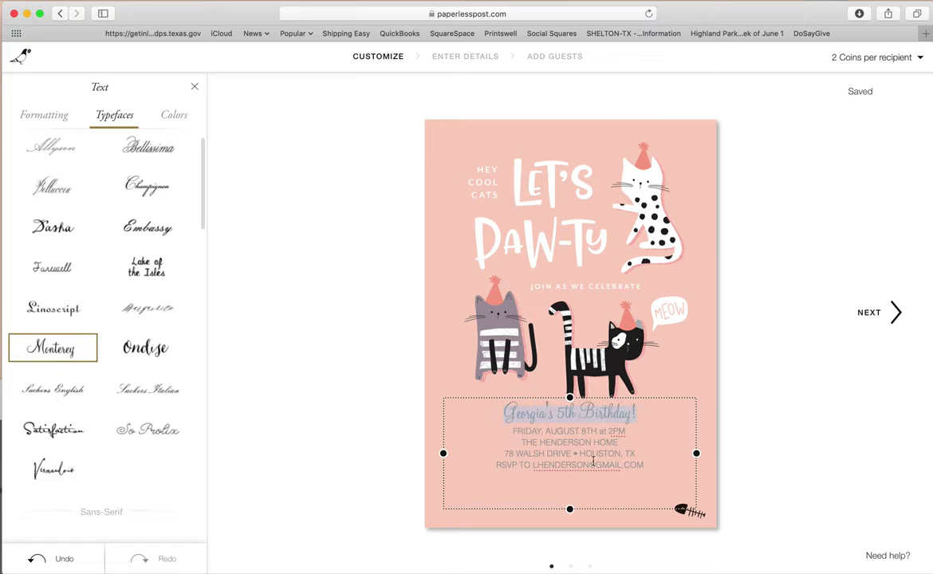
- Set the detail lines in Futura, letter spacing 1, line height 5, size 11; enlarge headline to 33
drag(647, 465, 466, 408)
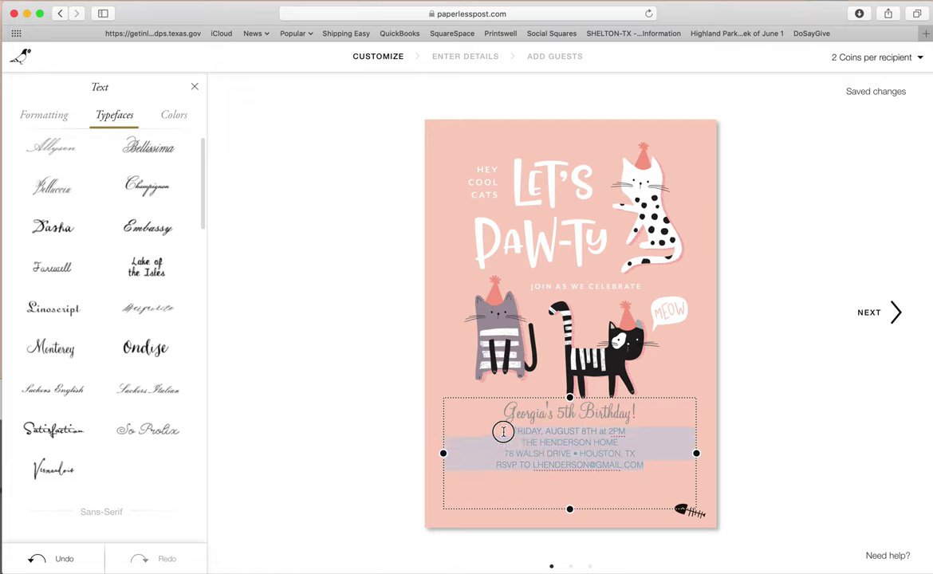
scroll(140, 213, down, 10)
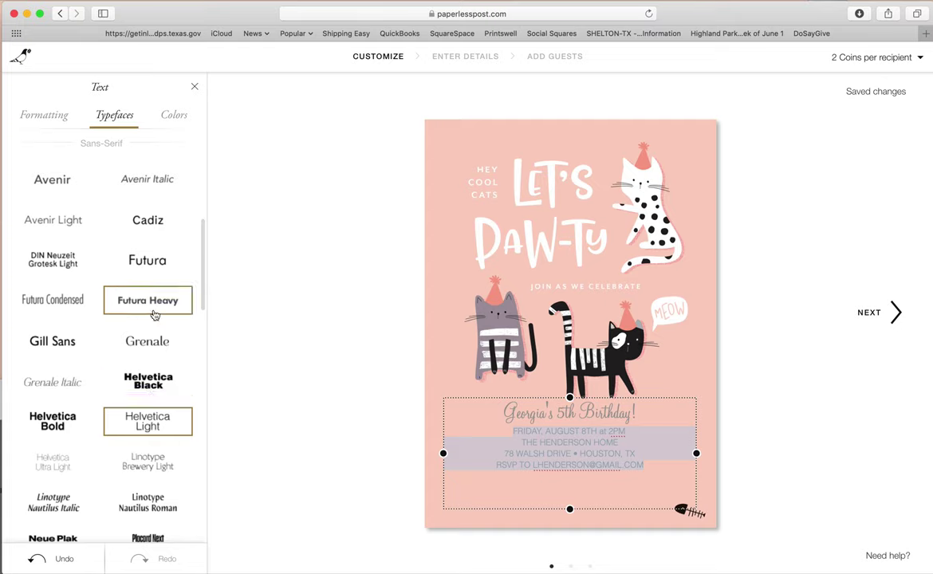
click(159, 266)
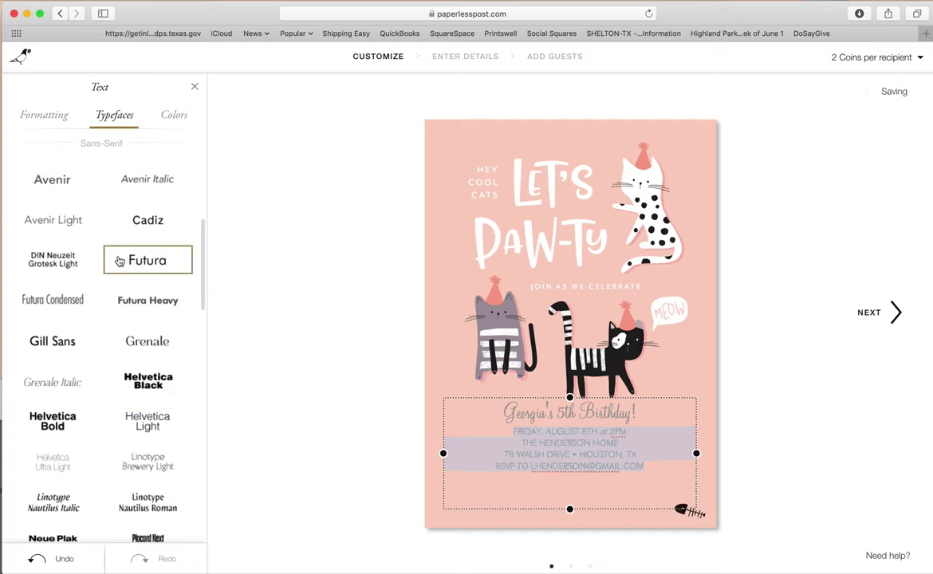
scroll(120, 260, up, 10)
click(45, 118)
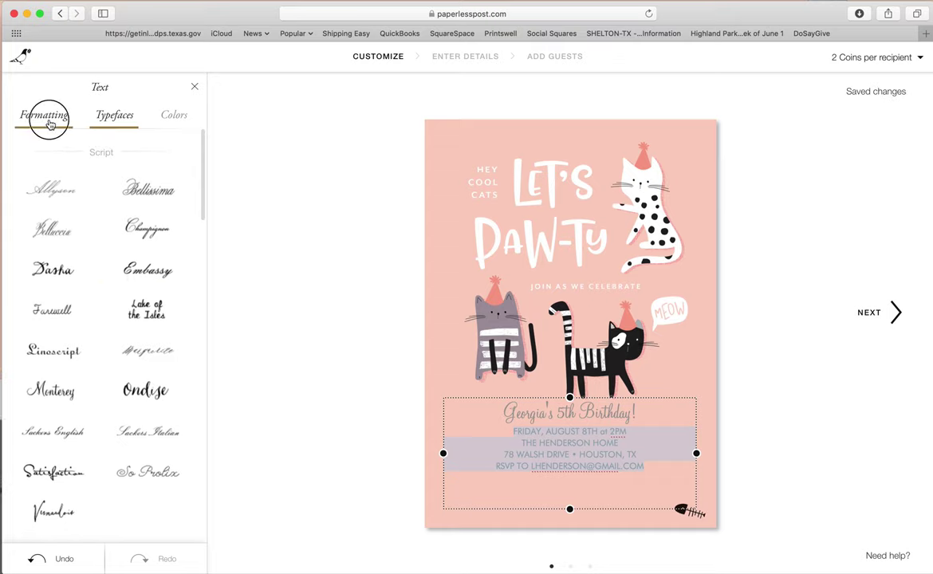
drag(54, 248, 51, 248)
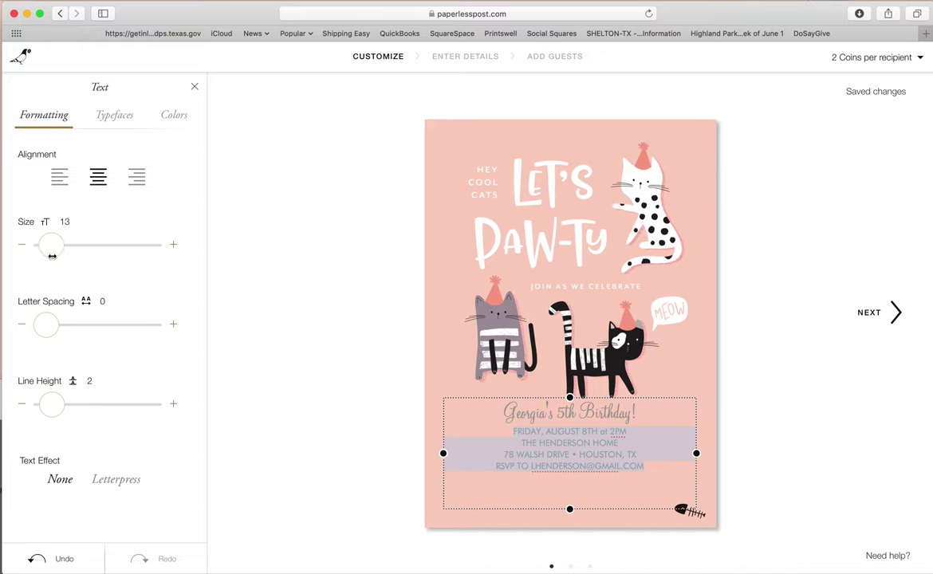
drag(46, 325, 51, 327)
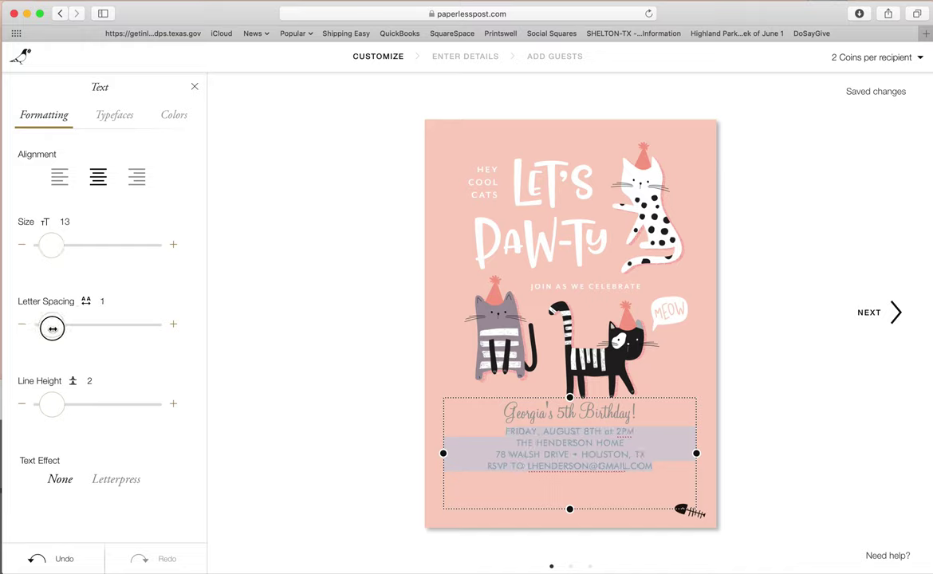
drag(50, 407, 54, 405)
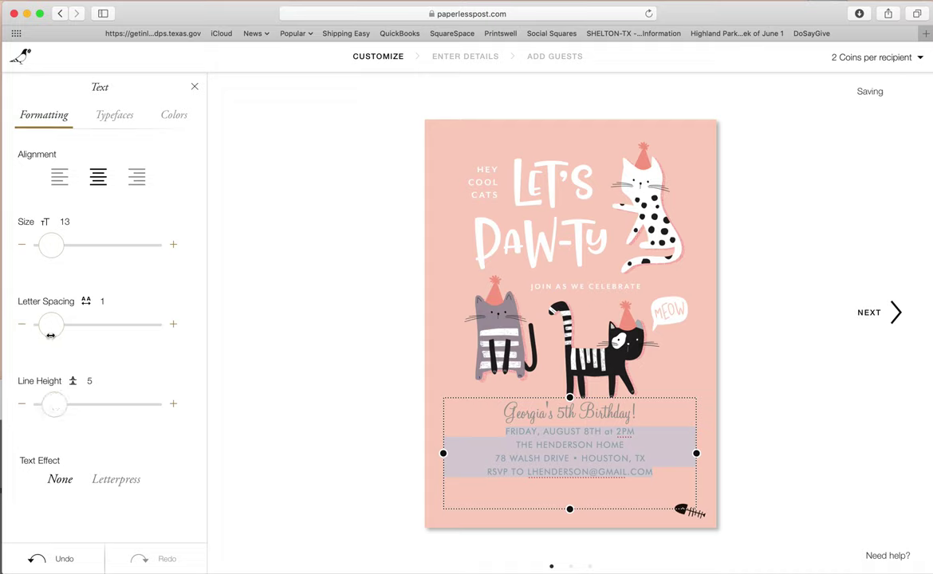
drag(49, 250, 48, 247)
click(549, 417)
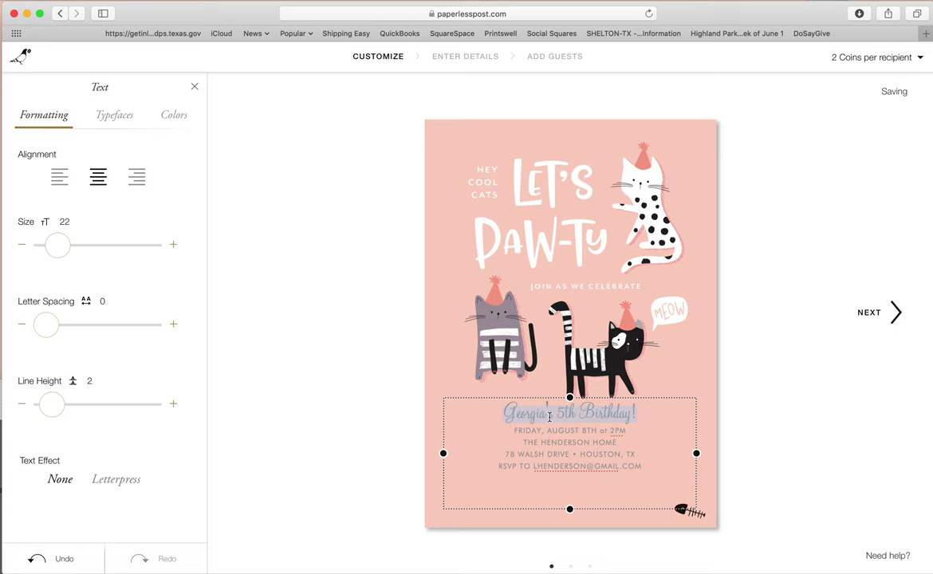
drag(63, 243, 67, 243)
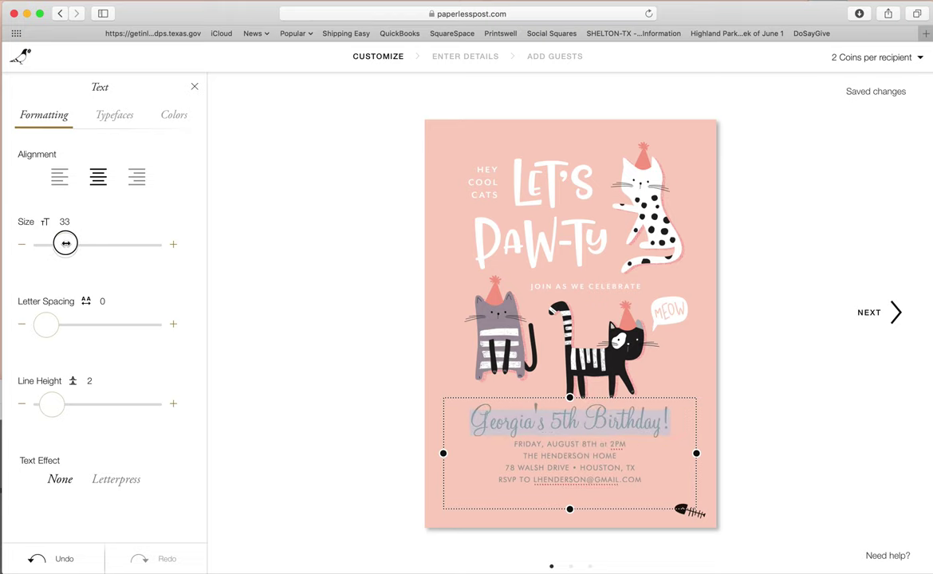
- Color the whole lower text block black and nudge it slightly lower on the card
click(578, 478)
drag(658, 479, 421, 409)
click(173, 116)
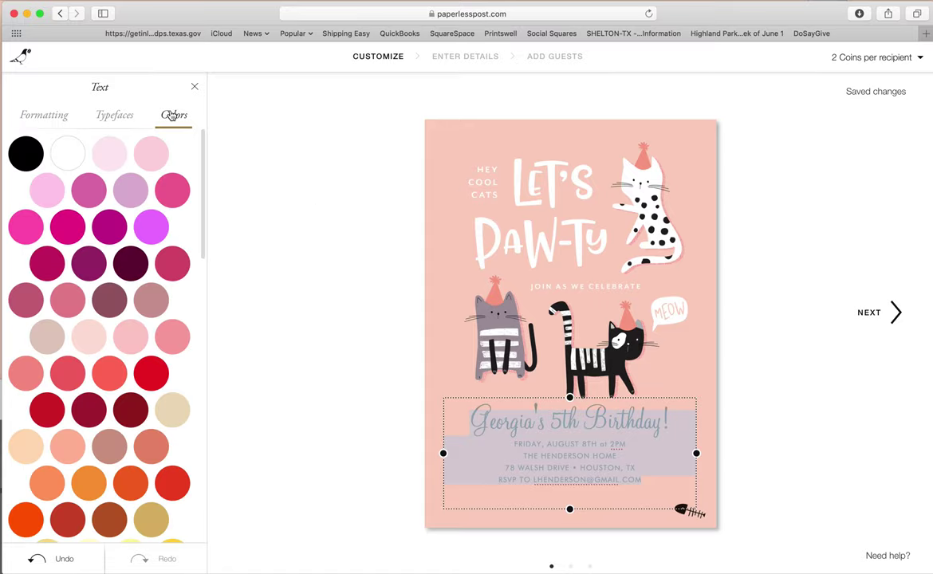
scroll(120, 327, down, 15)
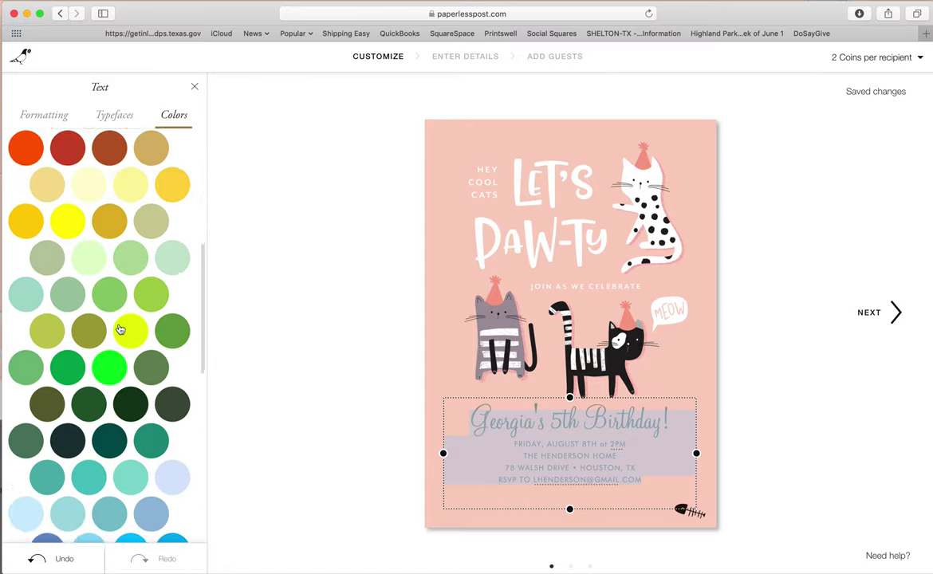
scroll(120, 329, down, 4)
scroll(119, 329, up, 20)
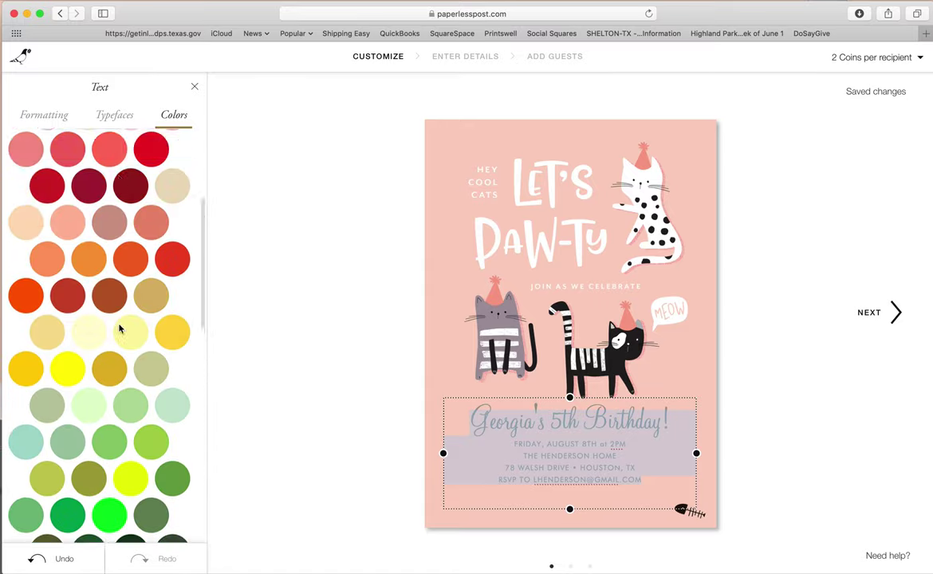
click(27, 155)
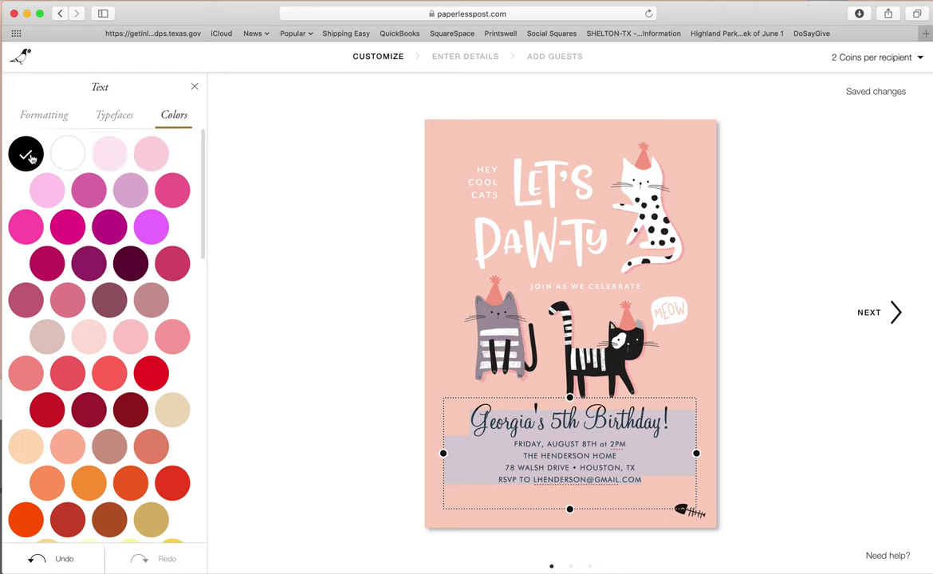
click(563, 414)
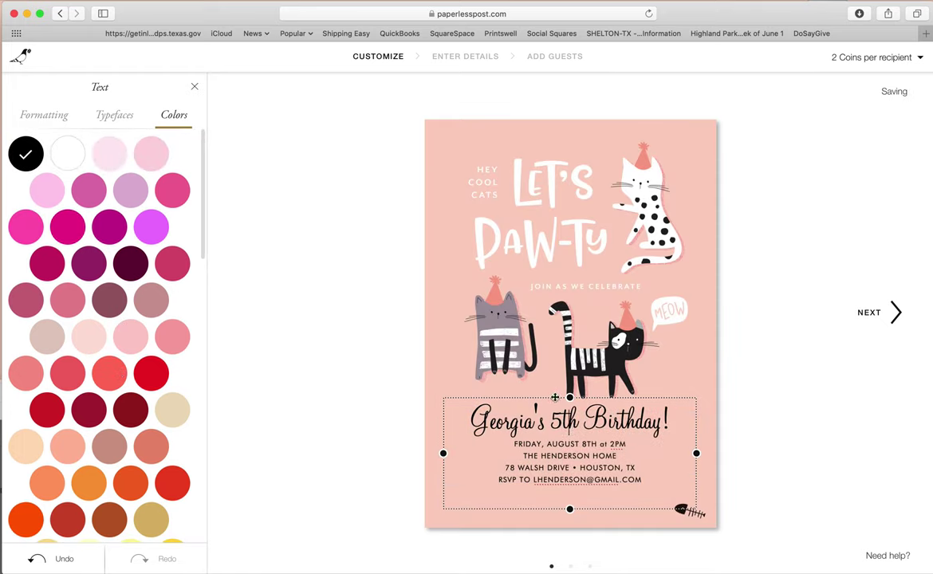
drag(555, 397, 554, 405)
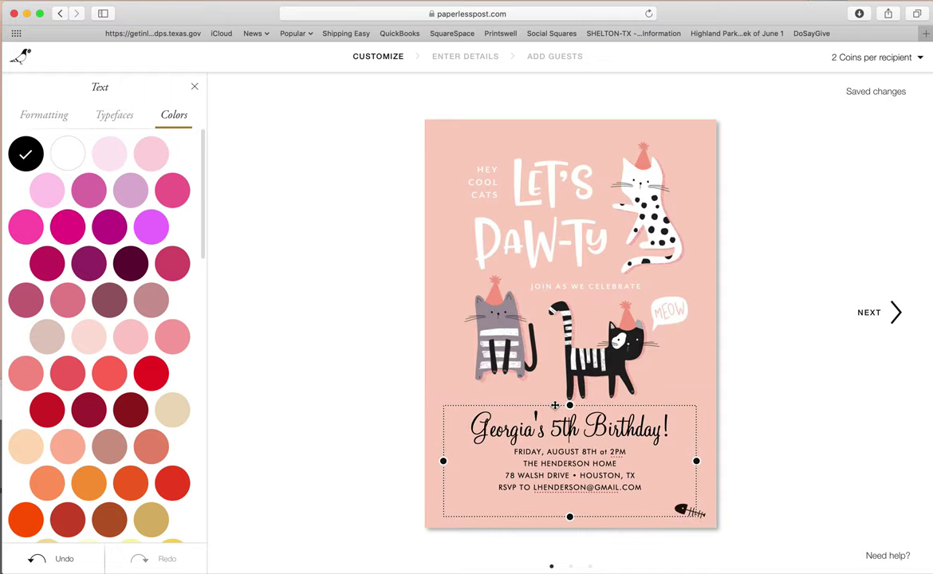
click(779, 445)
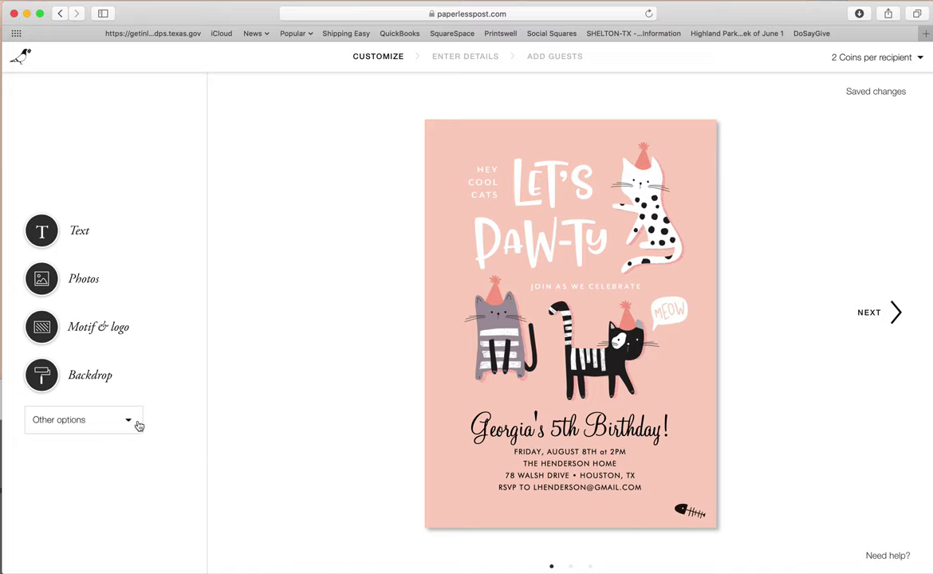
- Advance to the envelope and delete it through the Other options menu
click(107, 427)
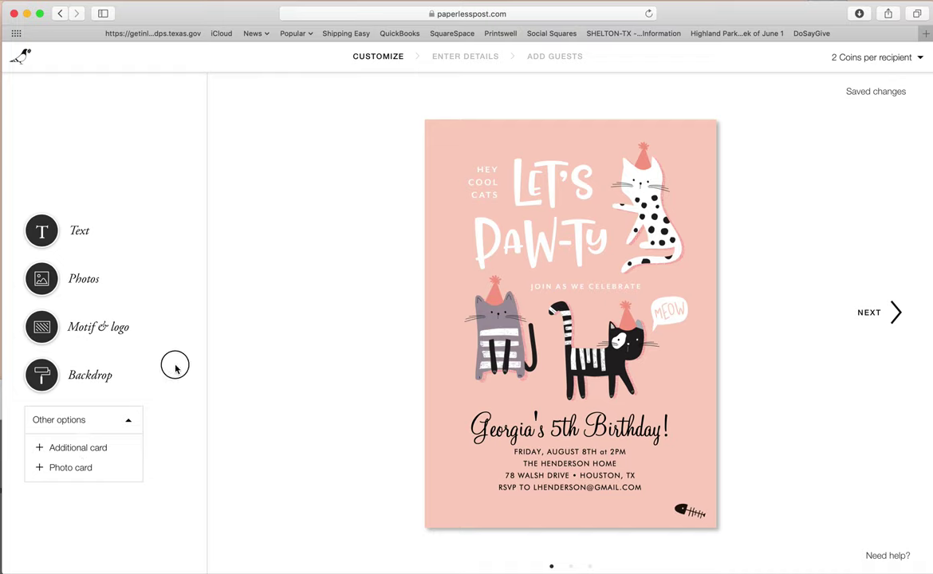
click(43, 231)
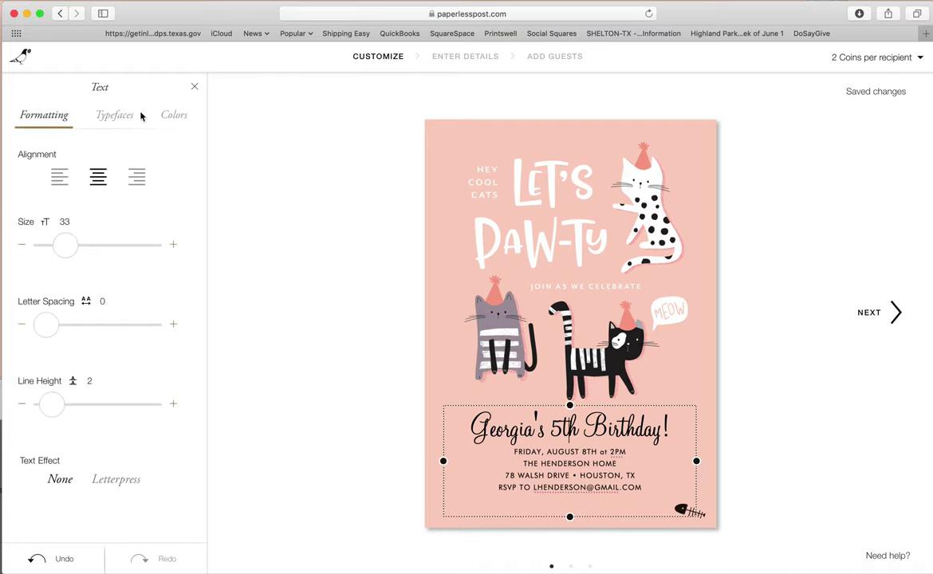
click(196, 86)
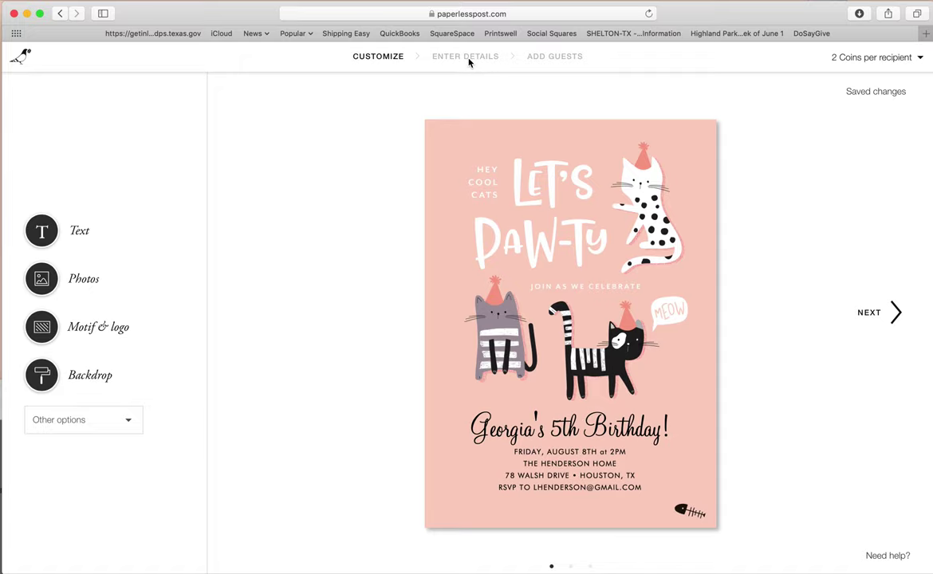
click(895, 312)
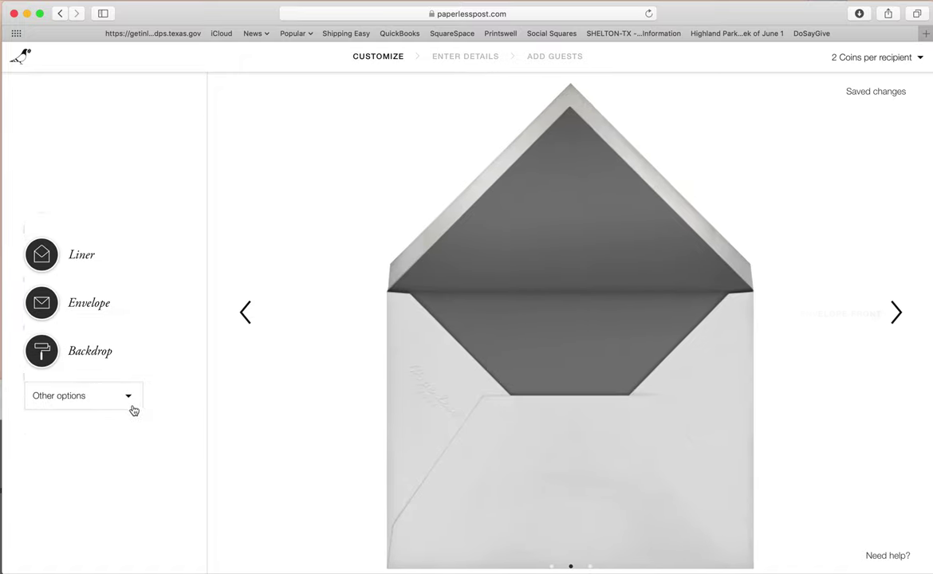
click(128, 399)
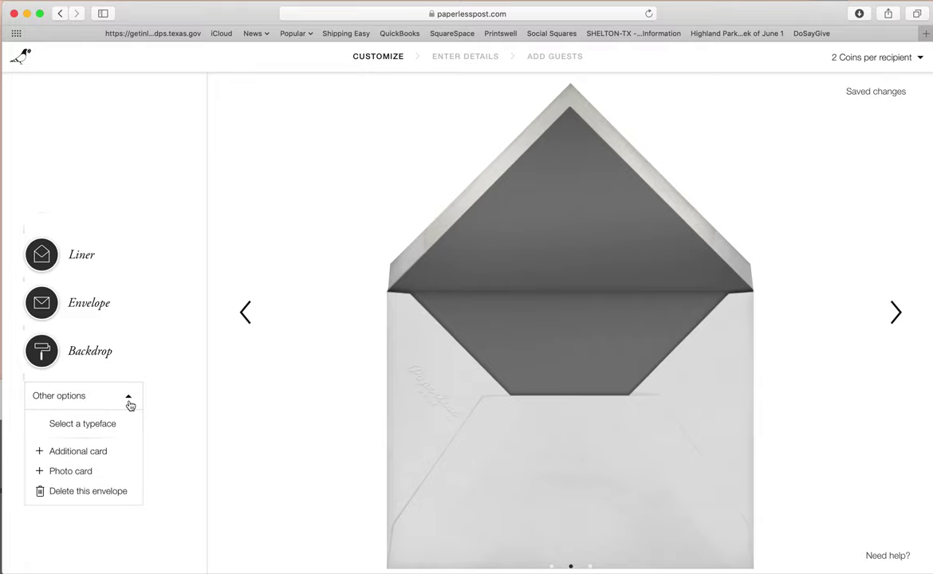
click(111, 496)
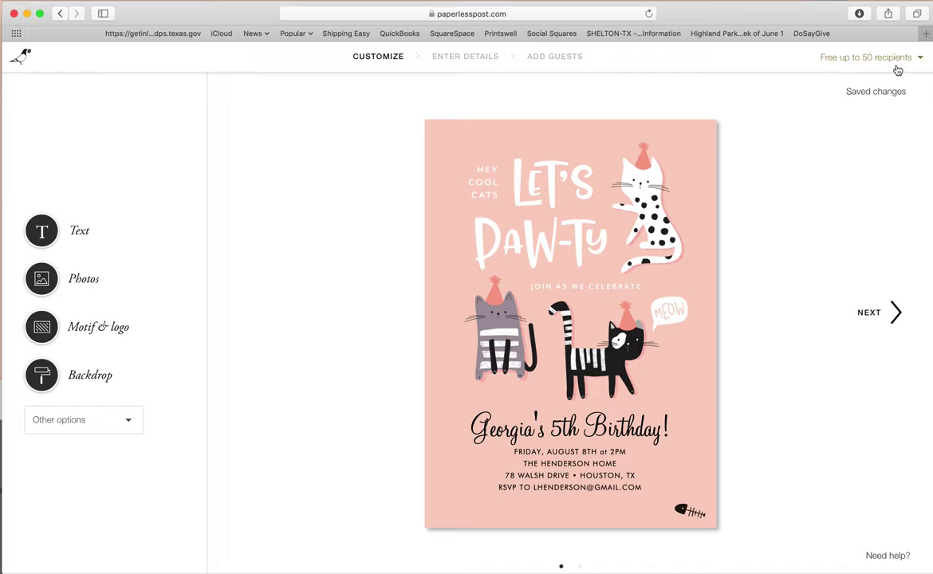
- Review the RSVP reply card and proceed to the Enter Details event form
click(883, 323)
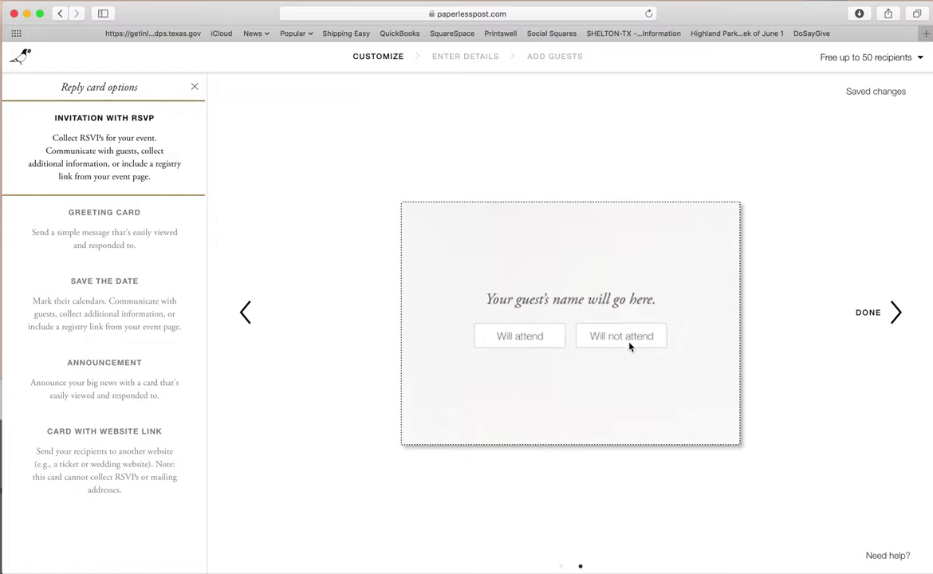
click(877, 316)
click(879, 317)
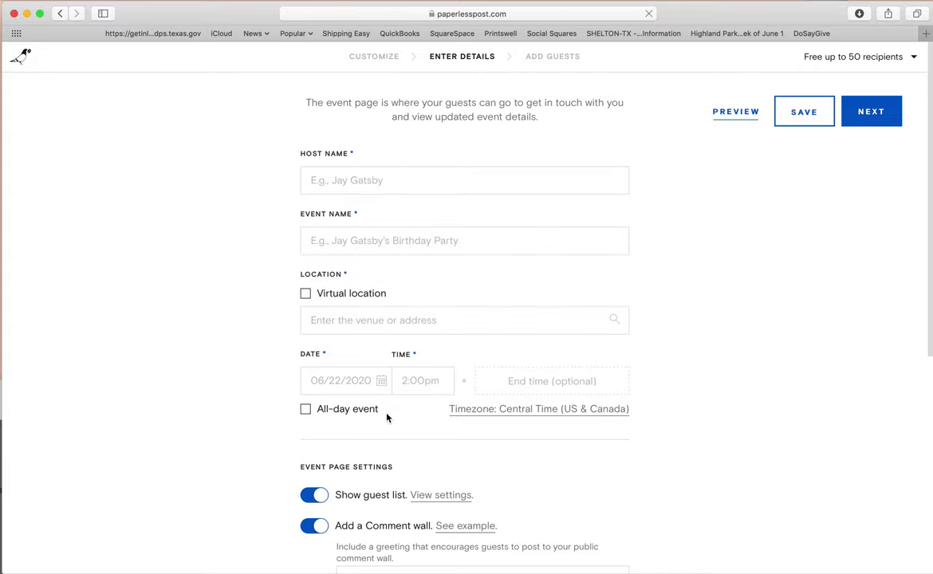
scroll(387, 419, down, 5)
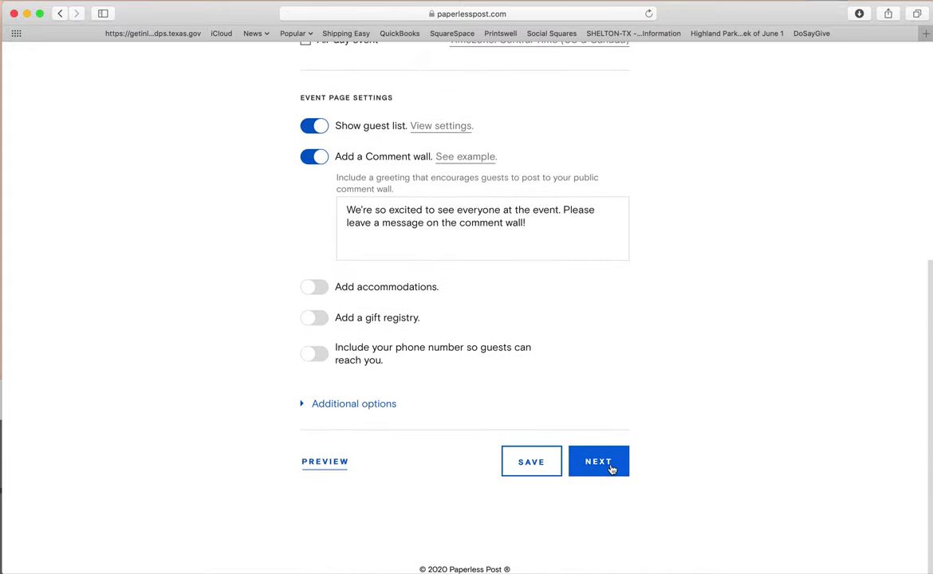
- Reveal the required fields and fill in the host's full name
click(611, 466)
click(351, 210)
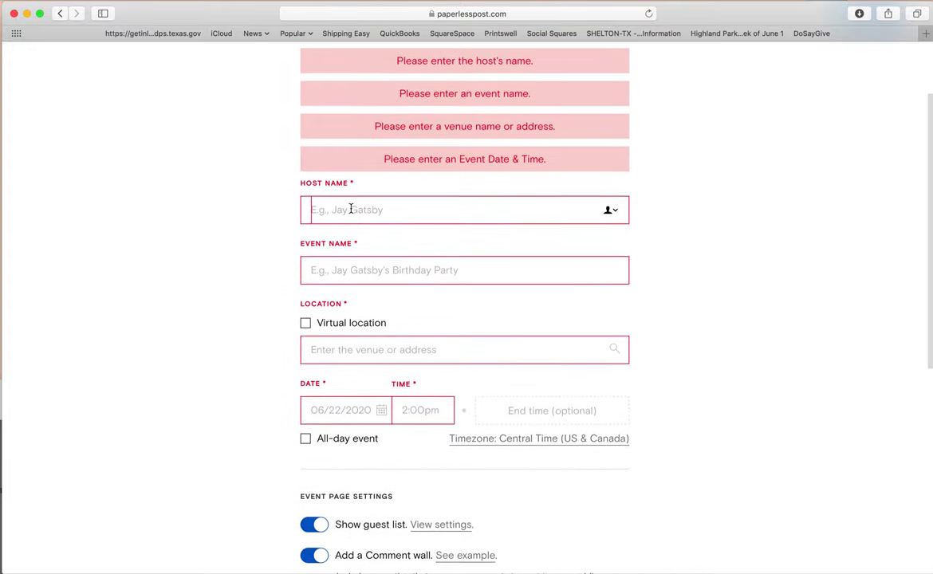
key(Tab)
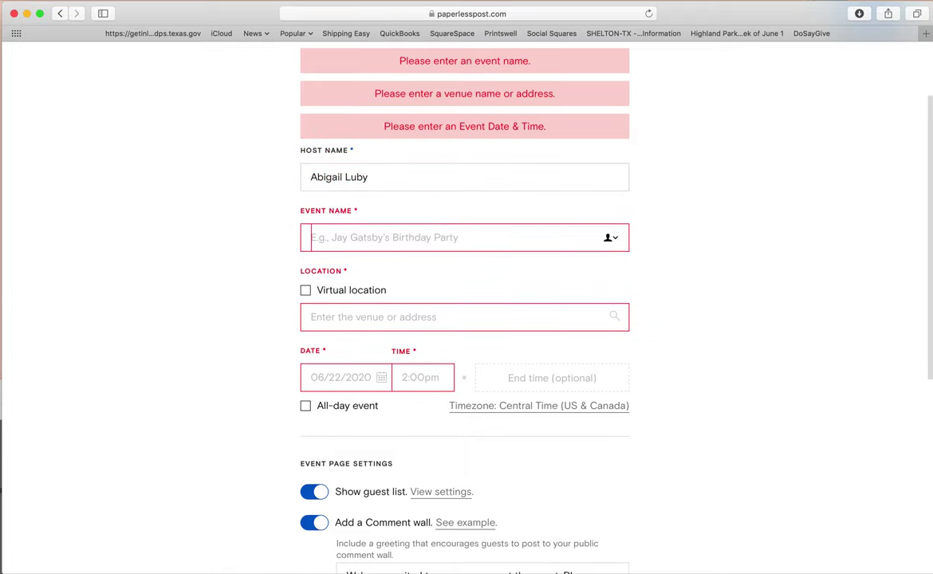
- Enter the 5th-birthday event name and begin typing the street address under Location
text(Georgia's 5th Birthday)
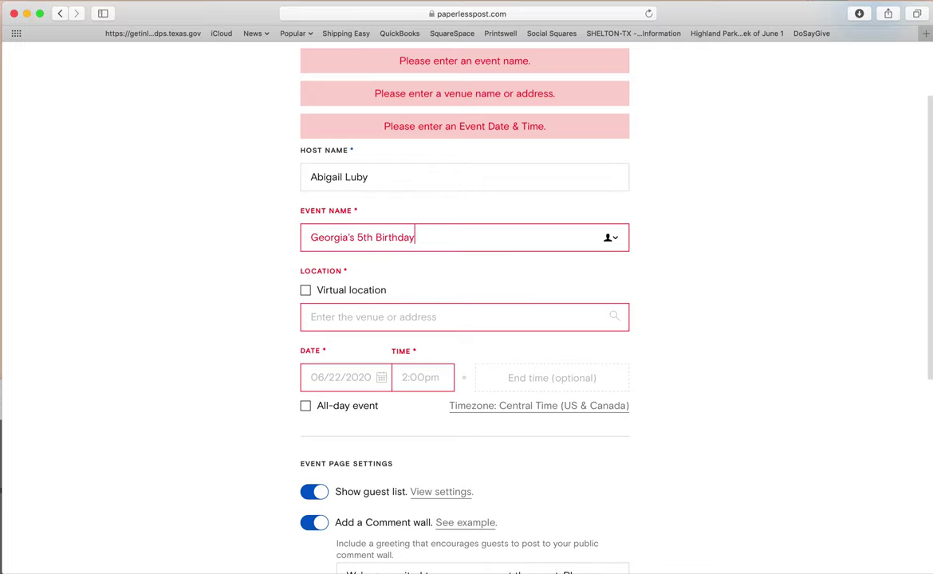
key(Tab)
click(448, 285)
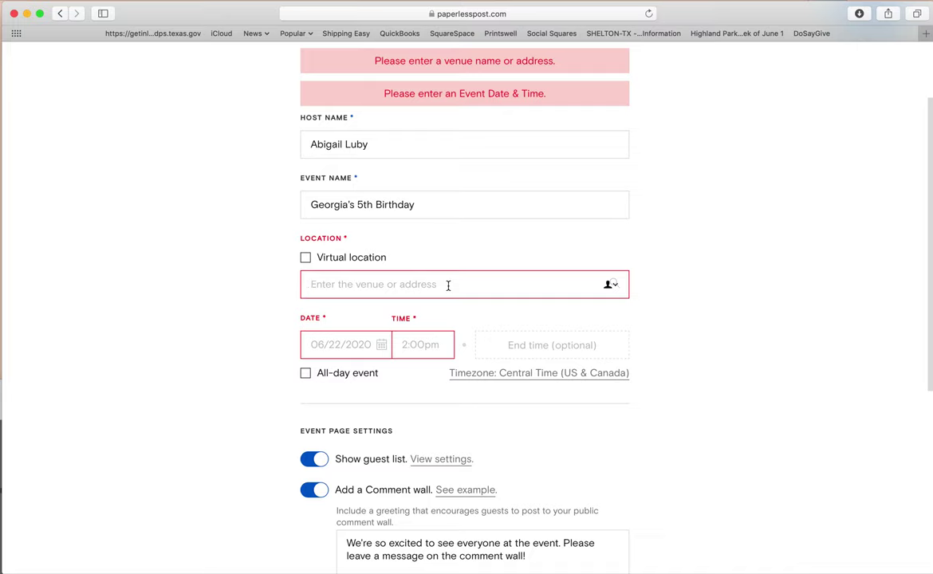
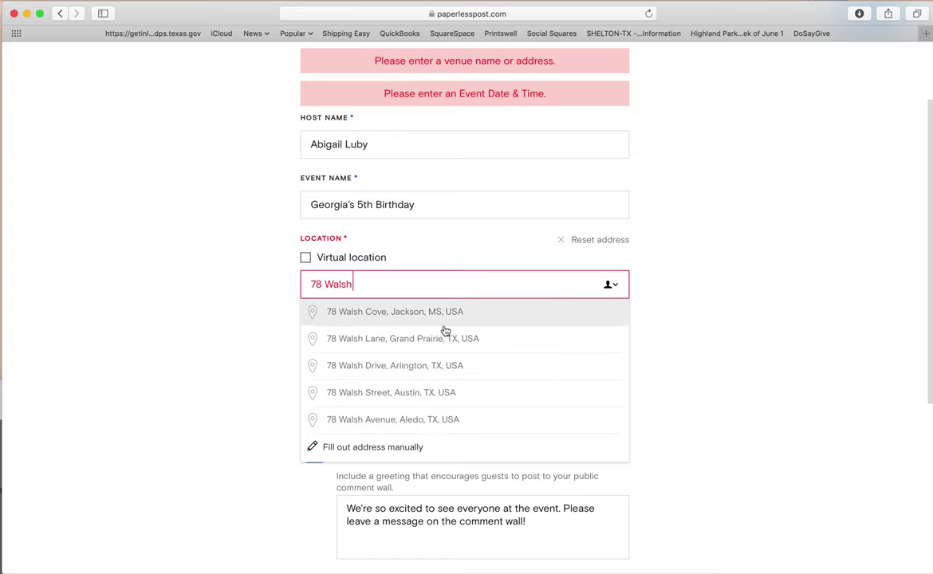
- Set the party location to the suggested street address and the date to 08/08/2020
click(426, 391)
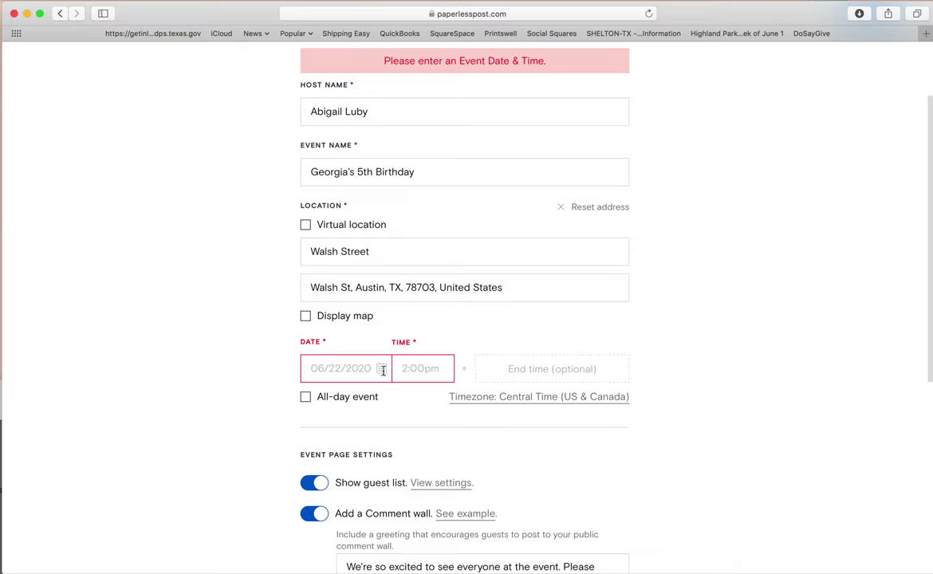
click(383, 370)
click(447, 395)
click(446, 395)
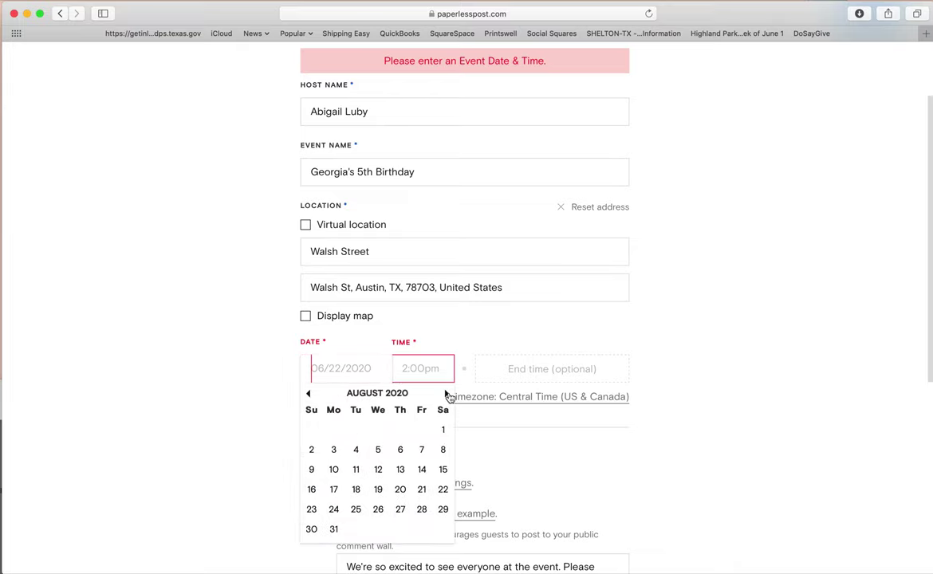
click(443, 450)
- Set the start time to 2:00pm and save the event details
click(427, 369)
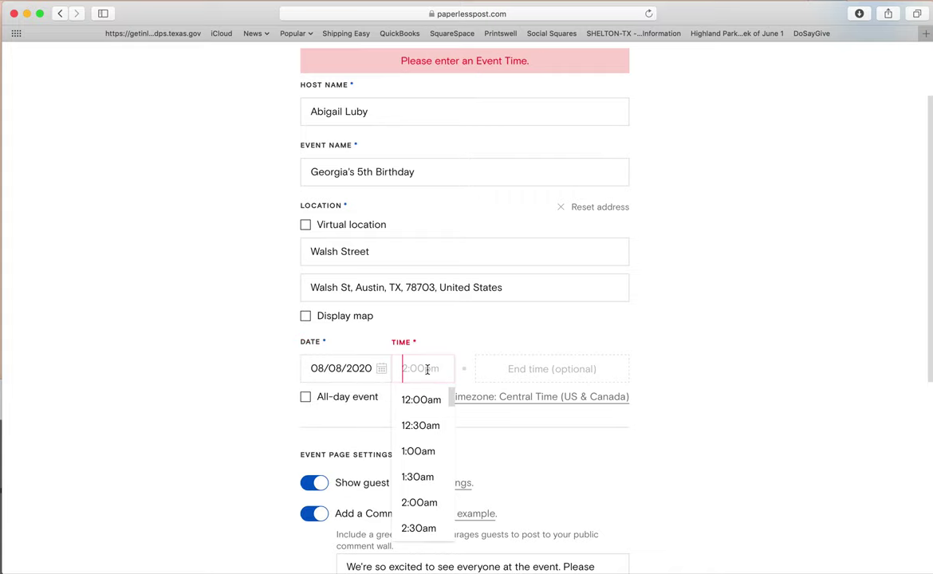
click(425, 501)
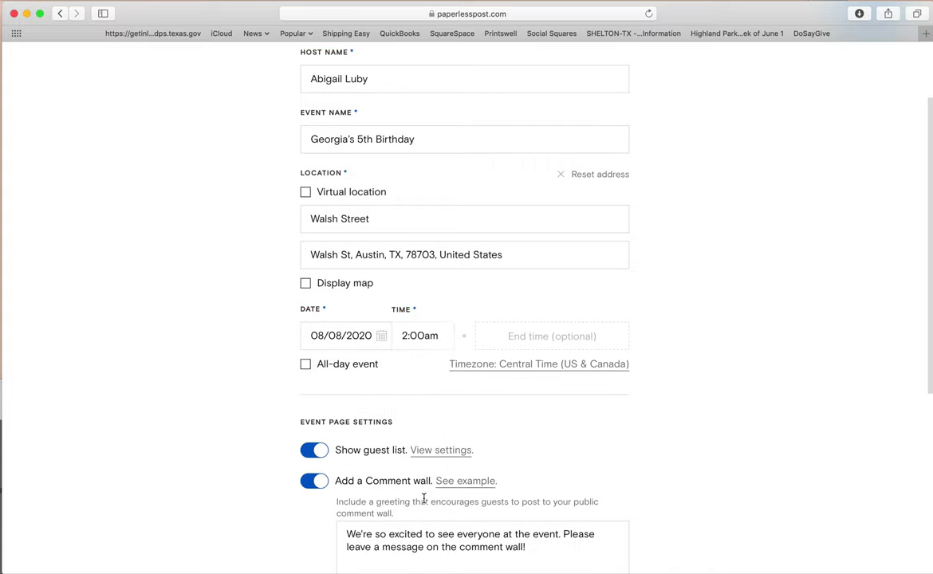
click(441, 343)
scroll(422, 462, down, 6)
scroll(422, 465, down, 4)
click(423, 471)
scroll(351, 434, down, 3)
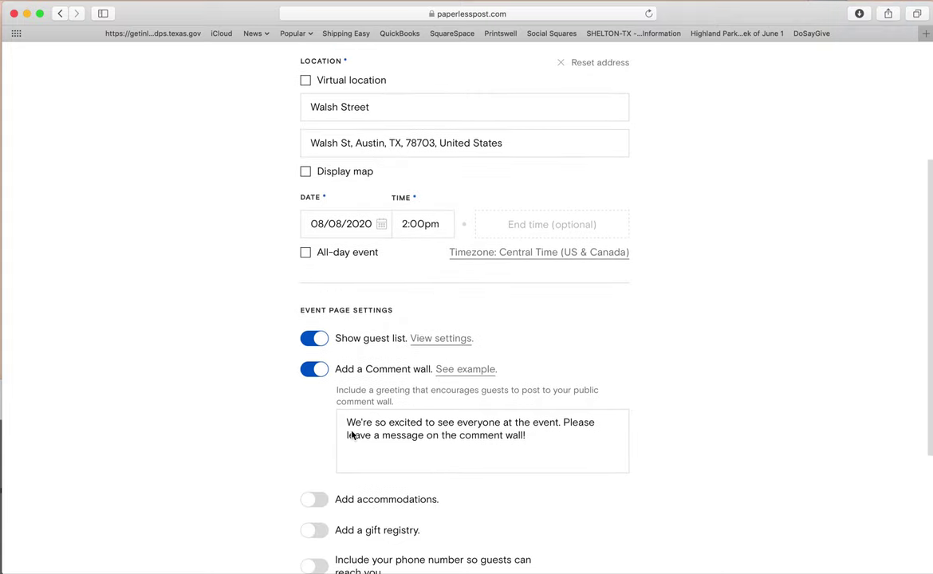
scroll(353, 359, down, 5)
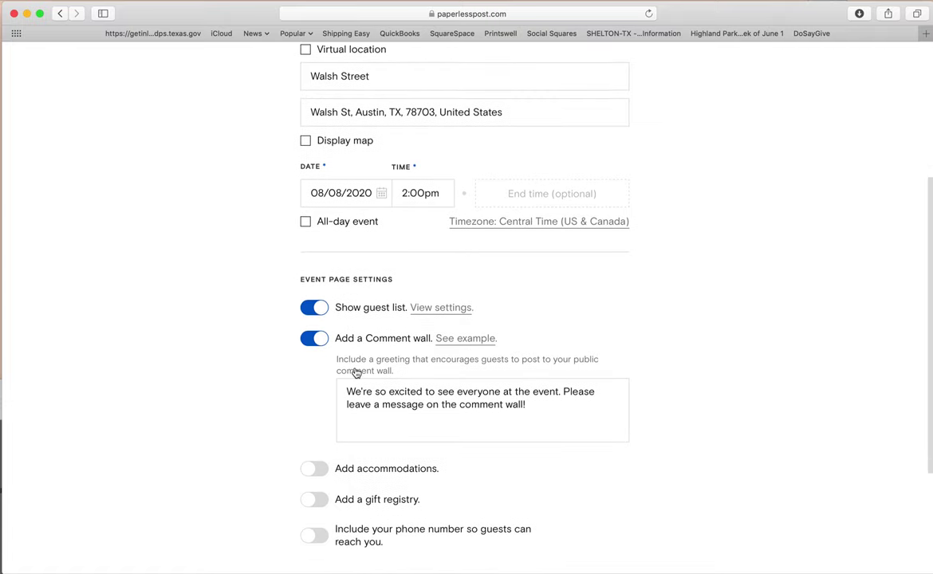
click(600, 461)
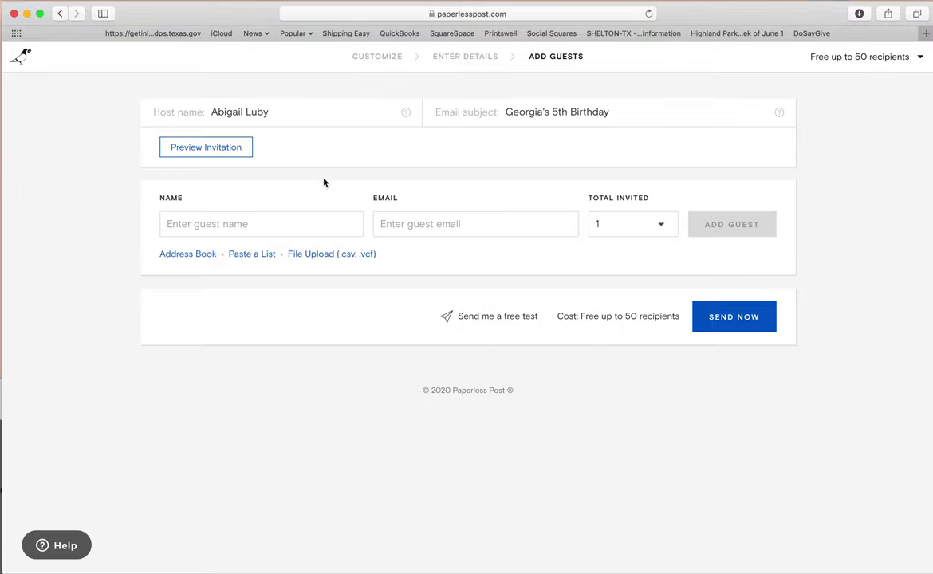
- Add the first guest with their full name and e-mail, inviting 2 people
click(199, 226)
key(Return)
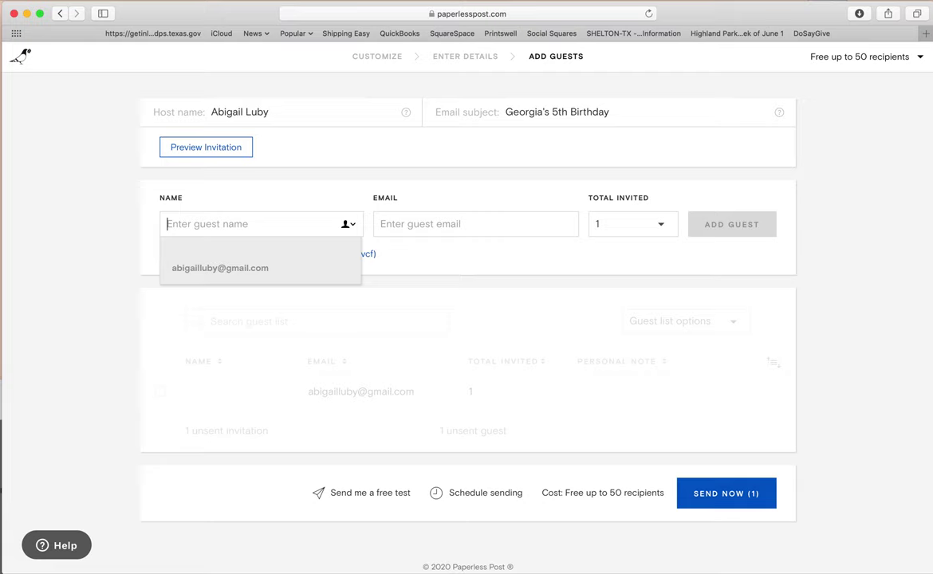
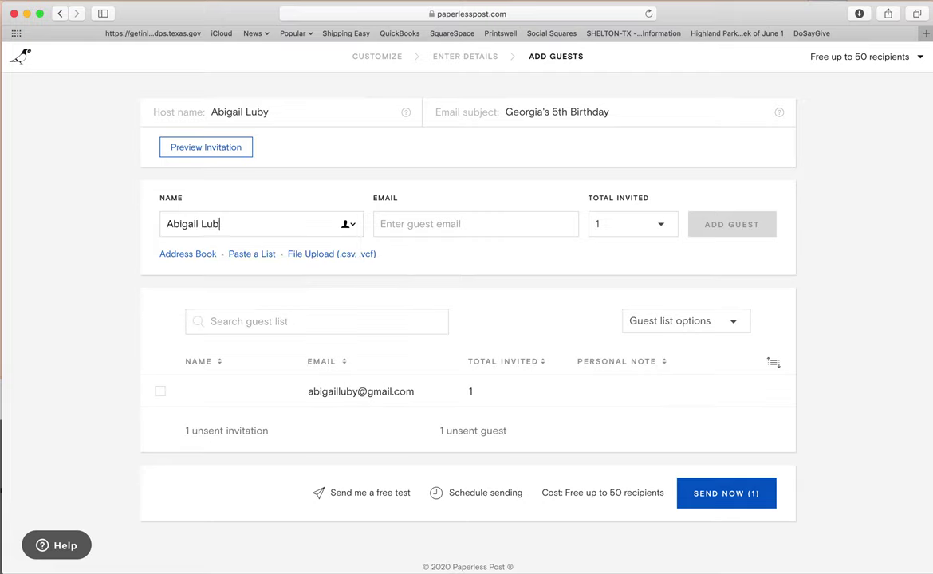
key(Tab)
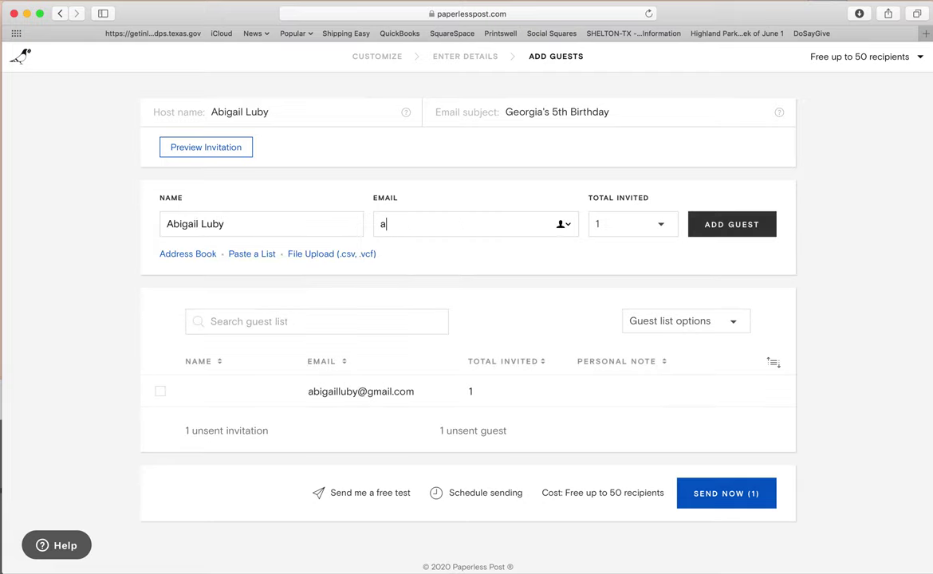
click(650, 224)
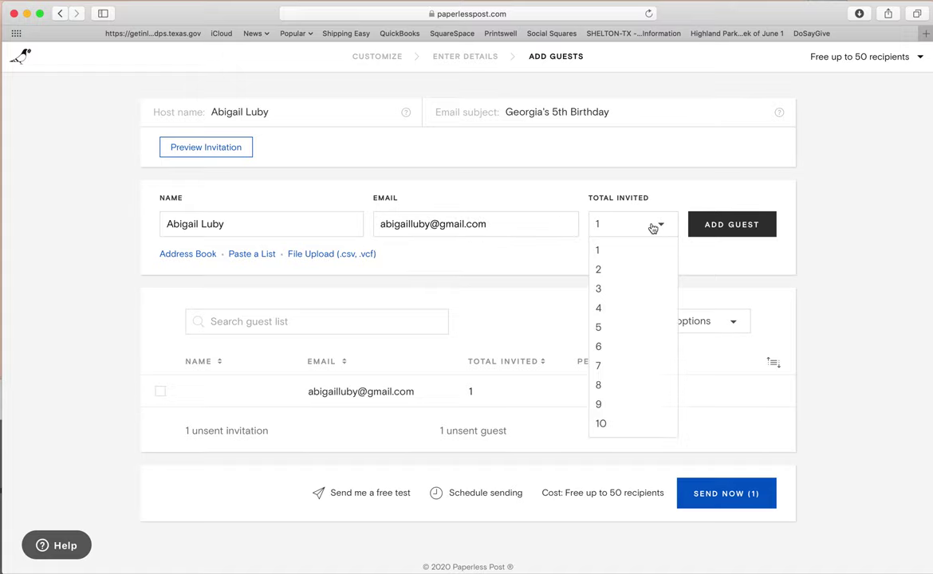
click(620, 269)
click(713, 229)
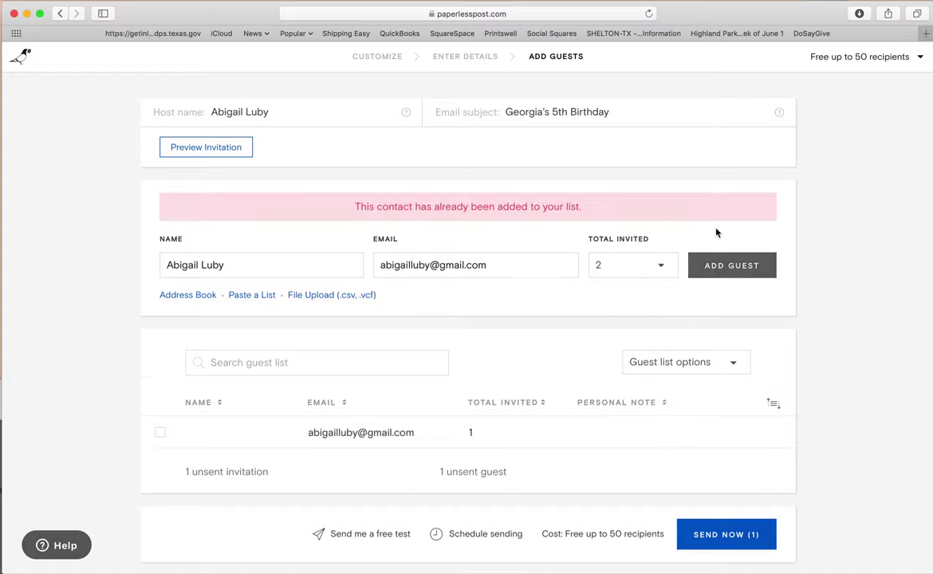
- Add a second guest with their name and e-mail, then send yourself a free test
click(302, 270)
triple_click(302, 270)
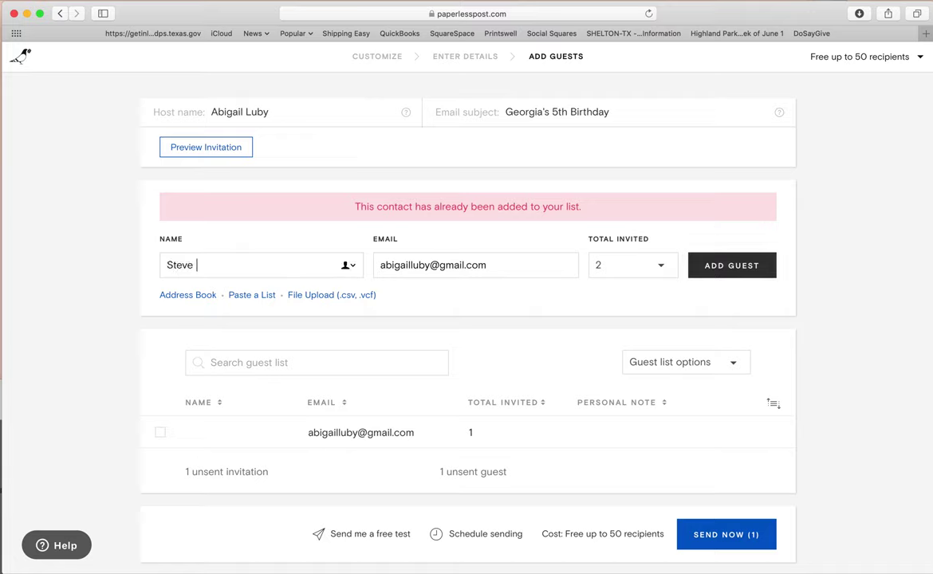
key(Tab)
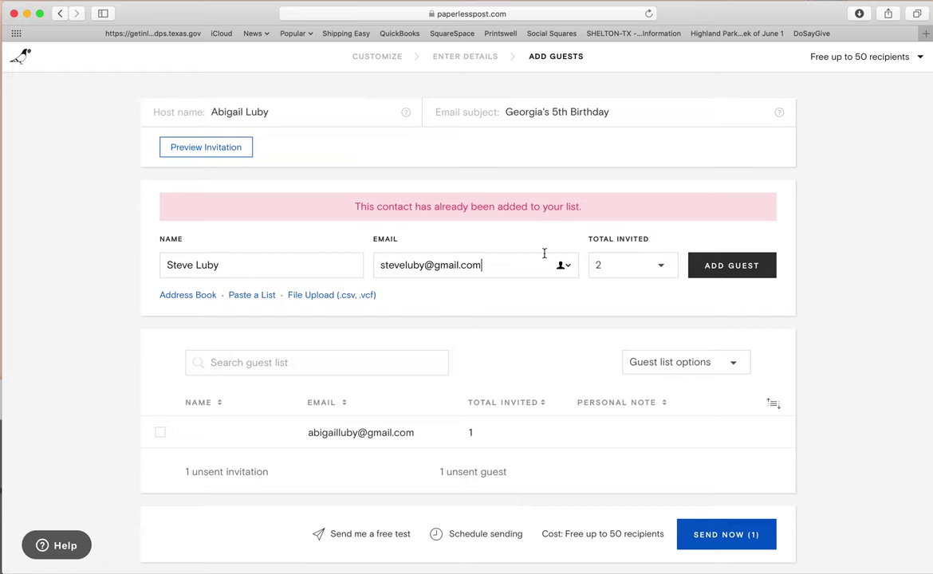
click(722, 265)
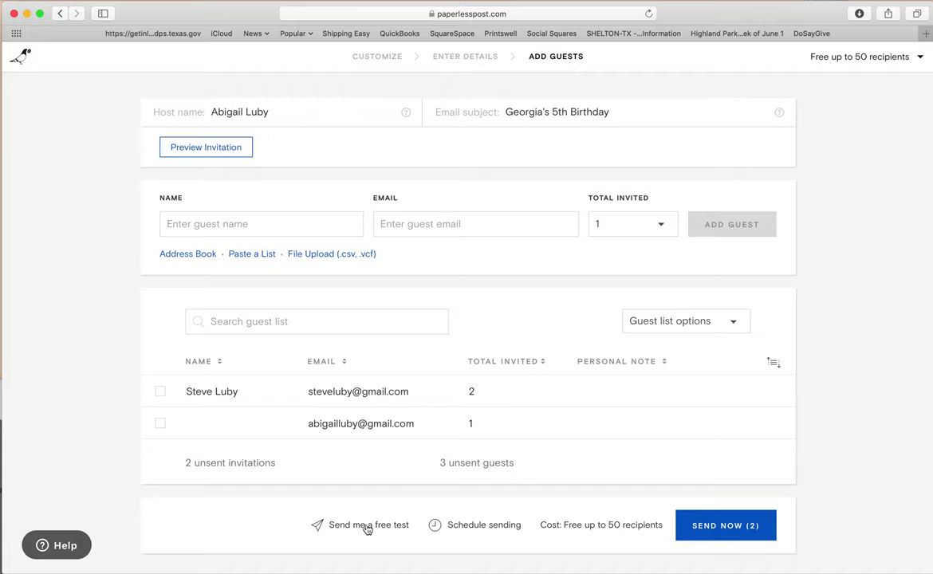
click(367, 528)
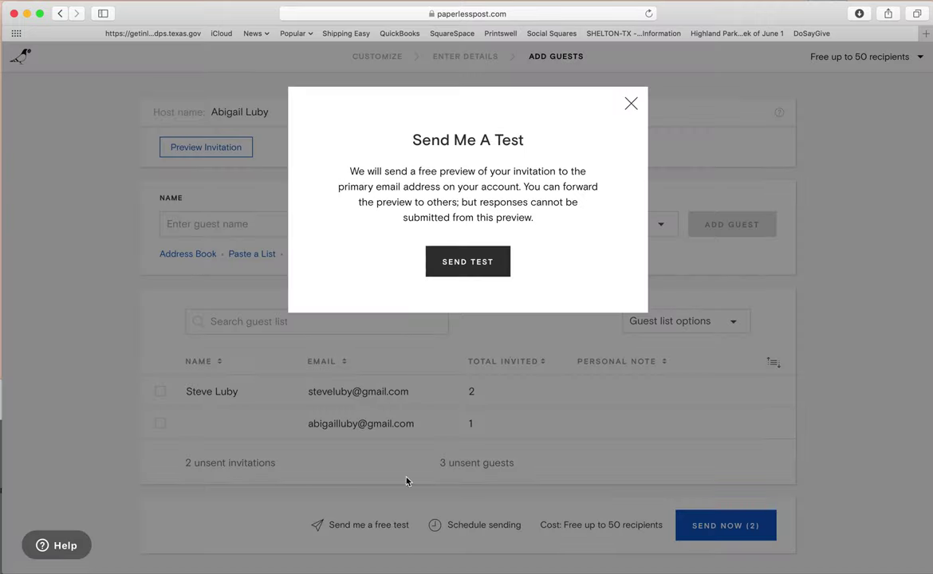
click(479, 266)
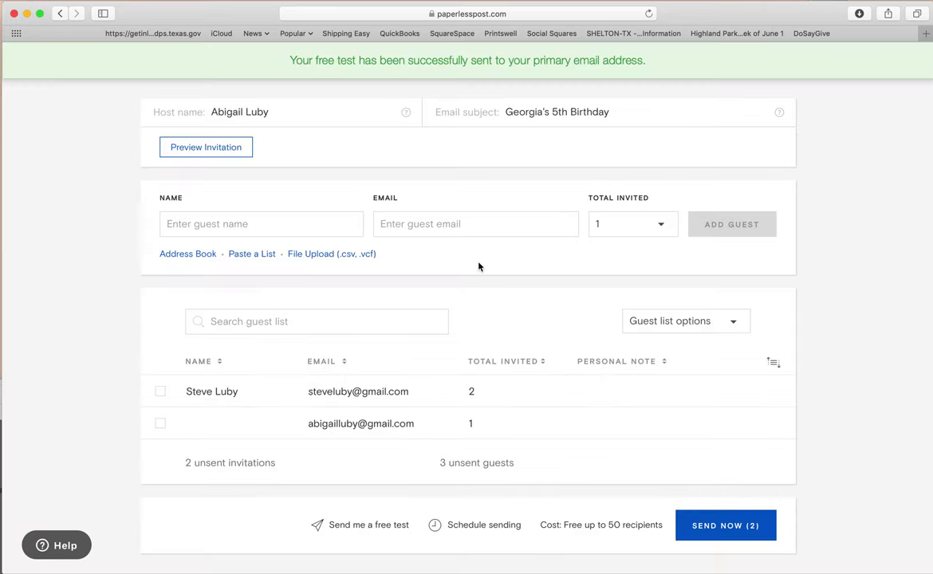